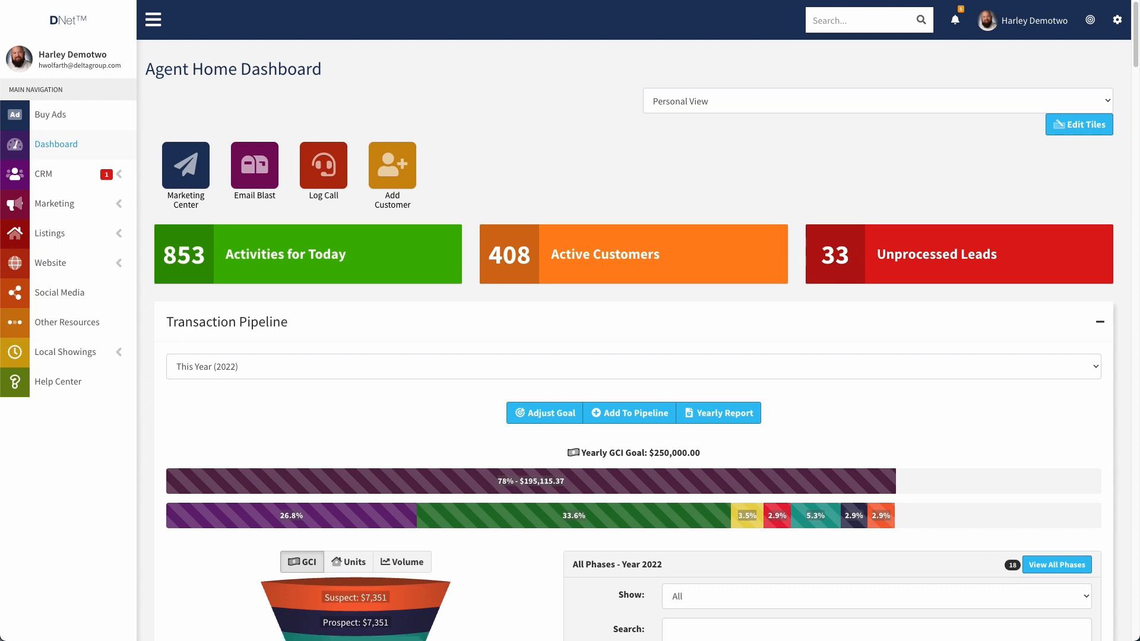
Expand the Marketing section in the left sidebar of the Agent Home Dashboard
{"action": "left_click", "coordinate": [117, 204]}
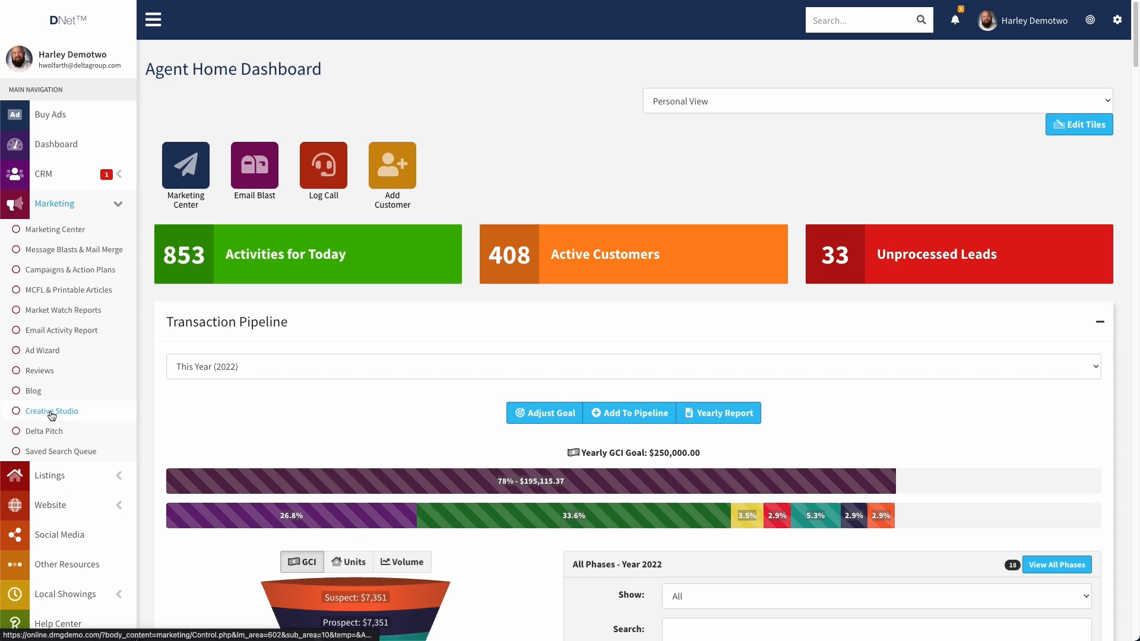
Go to Creative Studio, try a site search for 'creative', and scroll to the Flyer templates
{"action": "left_click", "coordinate": [51, 413]}
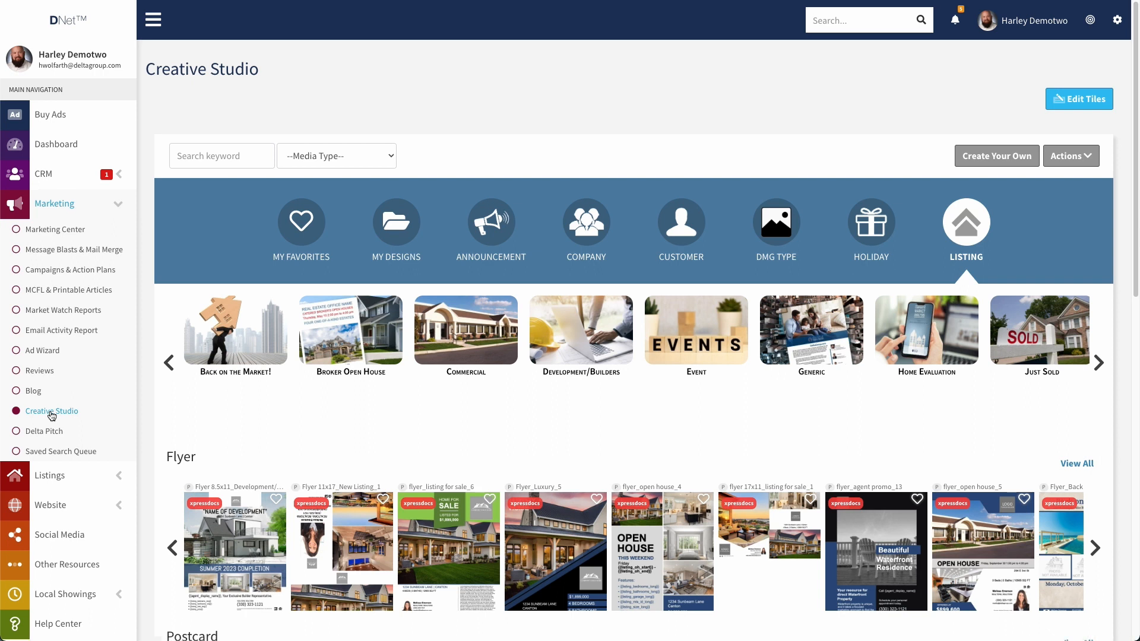
{"action": "left_click", "coordinate": [827, 12]}
{"action": "type", "text": "creative"}
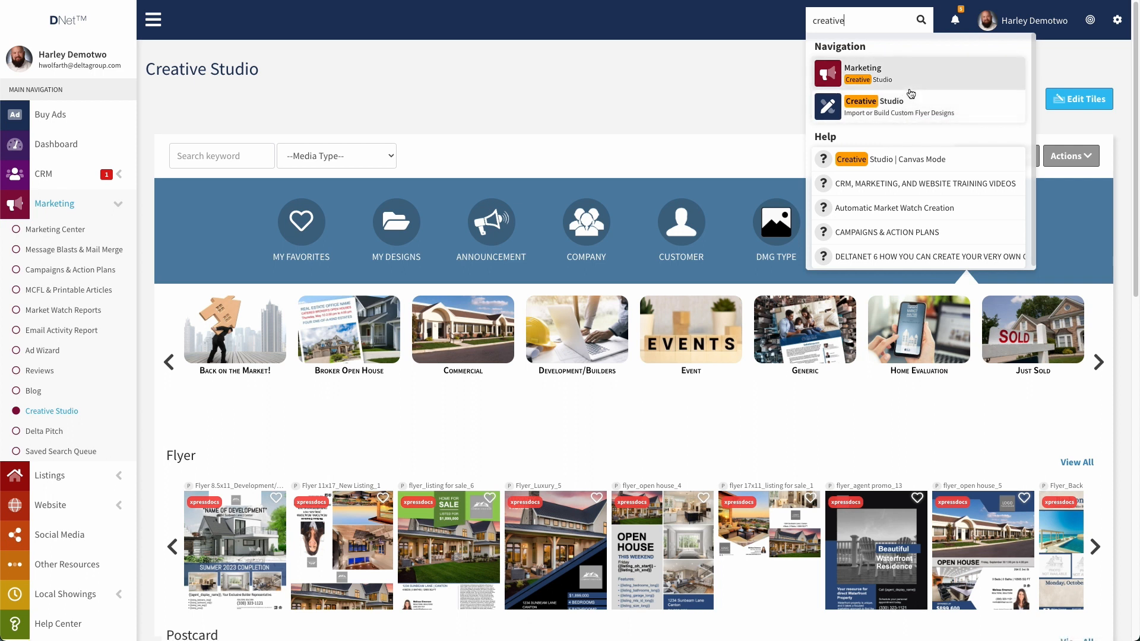
{"action": "left_click", "coordinate": [702, 89]}
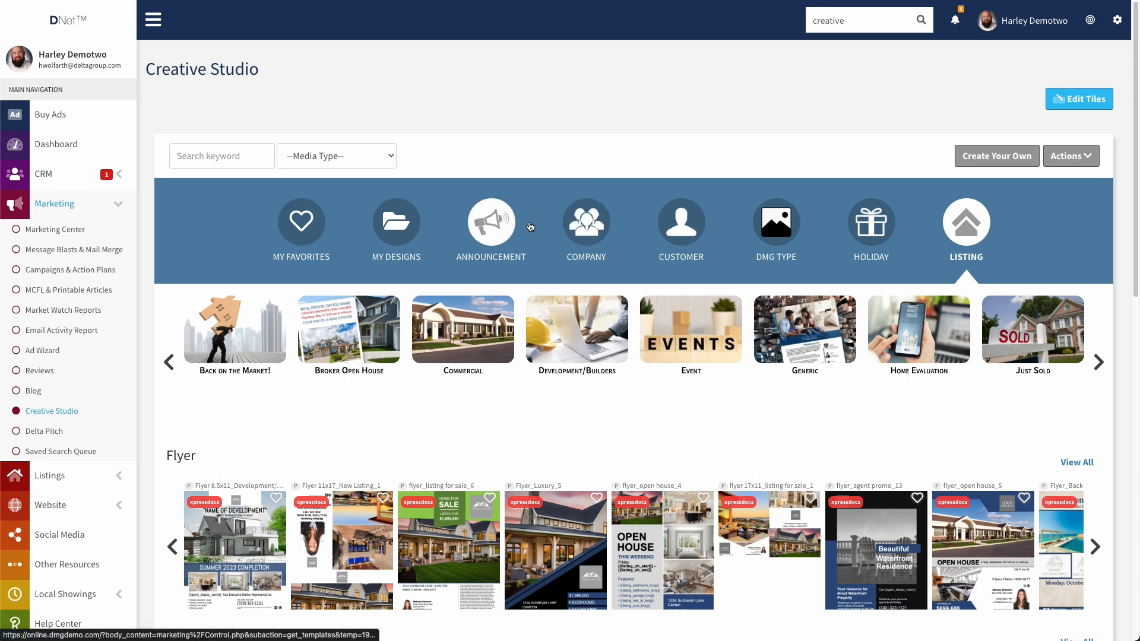
{"action": "scroll", "coordinate": [548, 343], "scroll_direction": "down", "scroll_amount": 2}
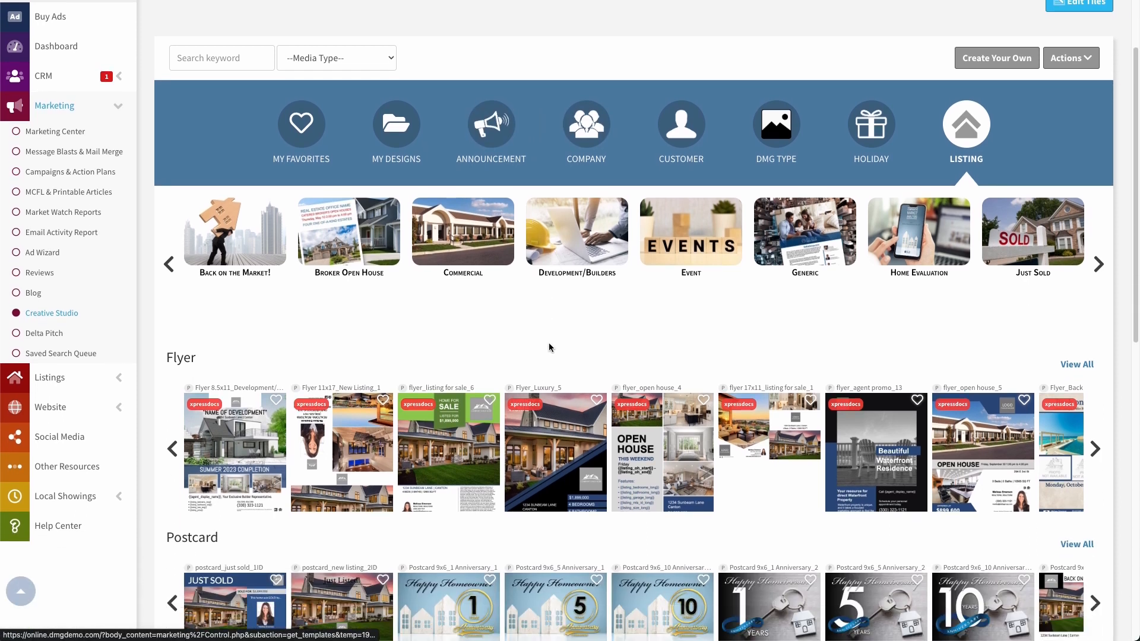
Open the flyer_Luxury_5 template and dismiss both text-fit warnings
{"action": "left_click", "coordinate": [564, 453]}
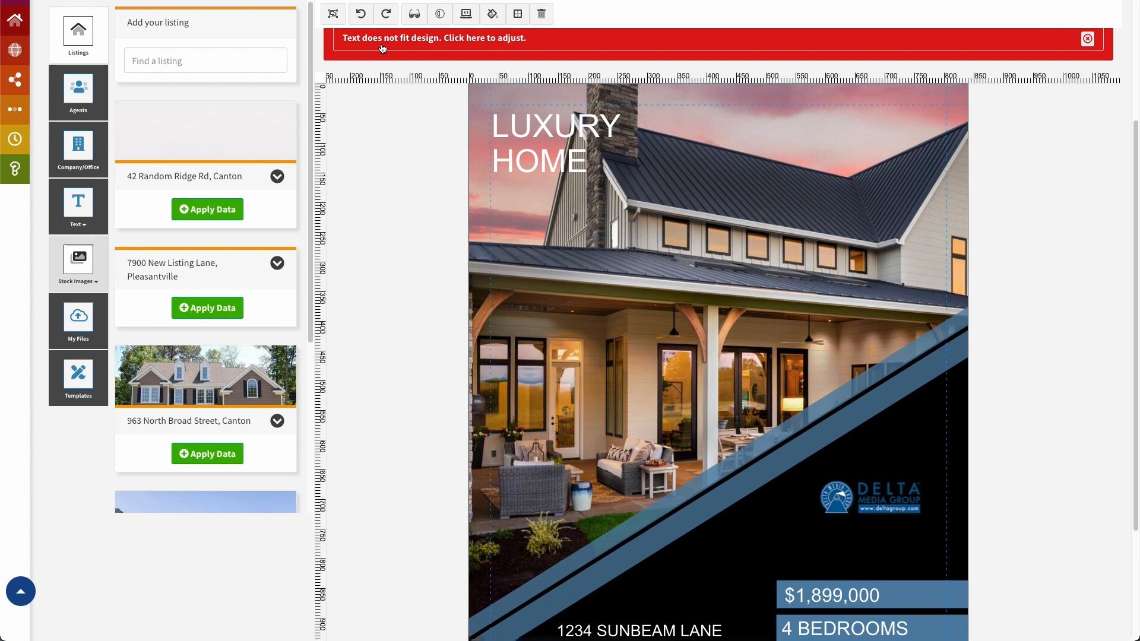
{"action": "left_click", "coordinate": [457, 39]}
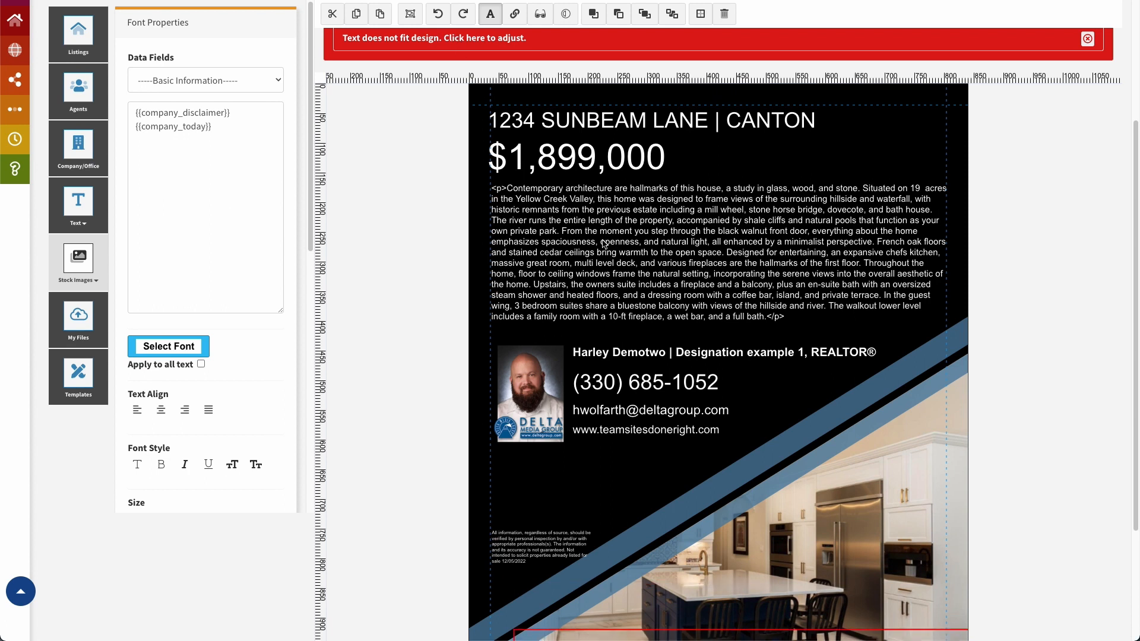
{"action": "scroll", "coordinate": [557, 380], "scroll_direction": "down", "scroll_amount": 3}
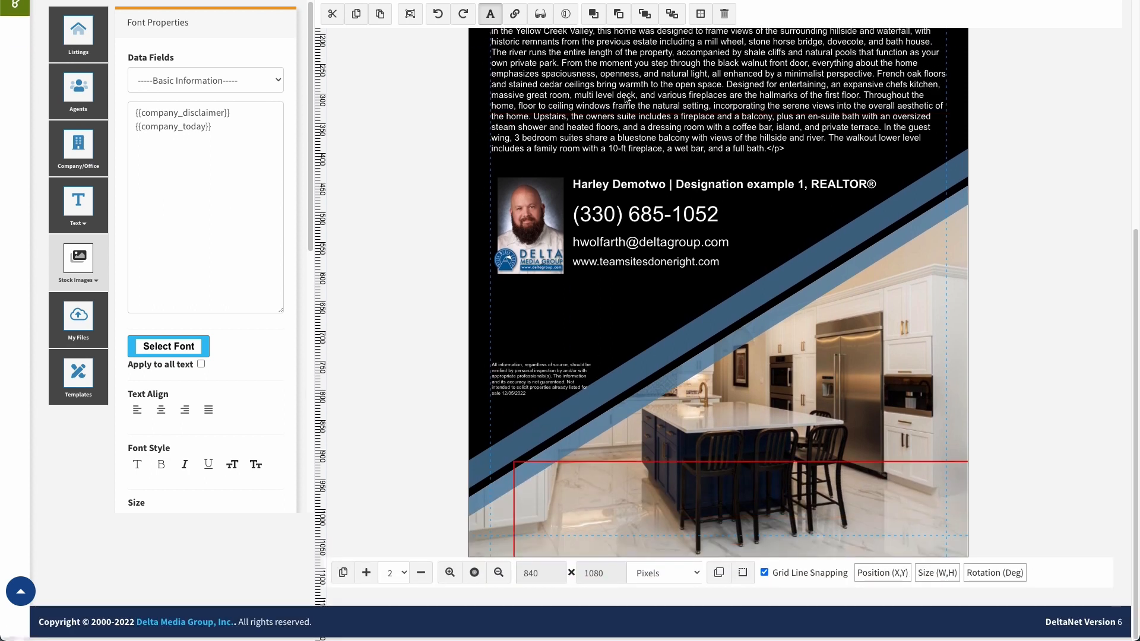
{"action": "scroll", "coordinate": [614, 128], "scroll_direction": "up", "scroll_amount": 3}
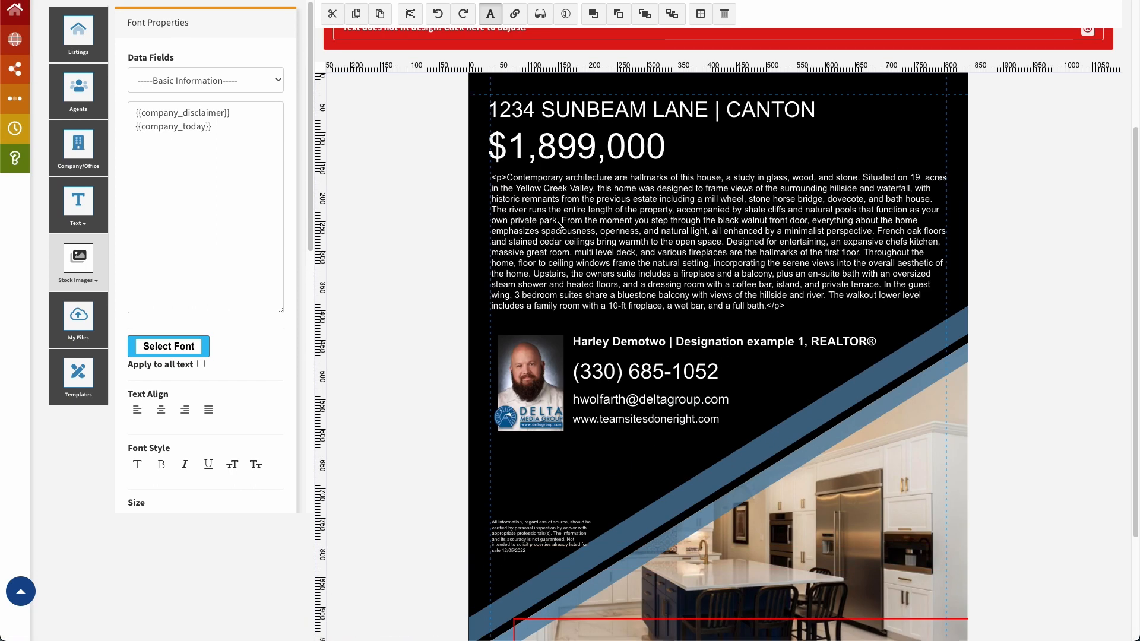
{"action": "scroll", "coordinate": [576, 236], "scroll_direction": "up", "scroll_amount": 3}
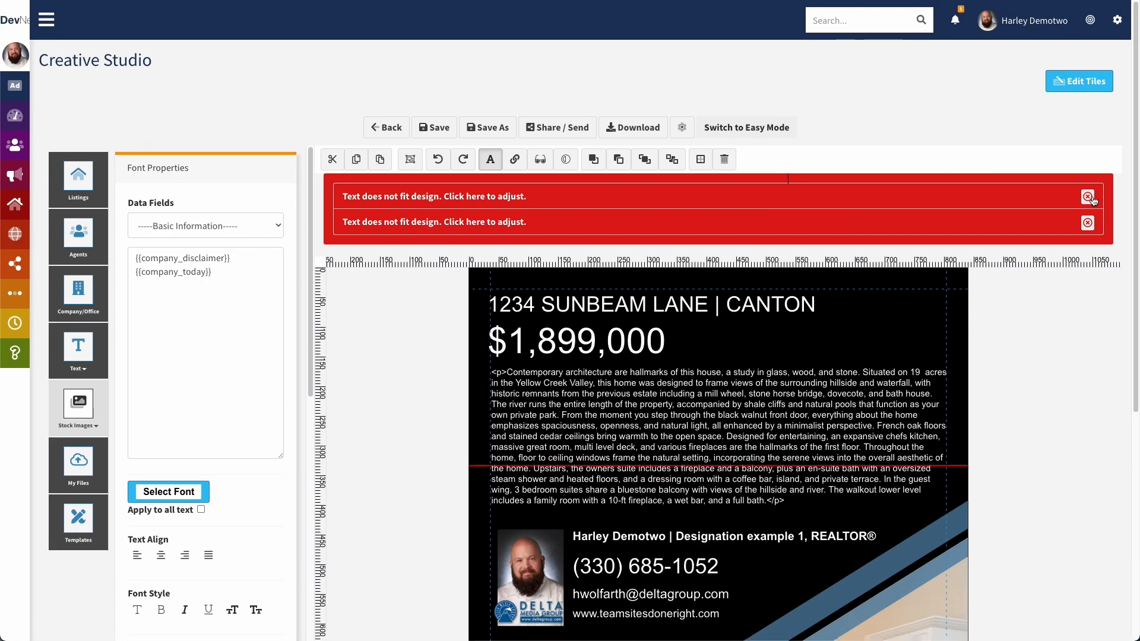
{"action": "left_click", "coordinate": [1087, 197]}
{"action": "left_click", "coordinate": [1087, 197]}
{"action": "scroll", "coordinate": [387, 248], "scroll_direction": "down", "scroll_amount": 5}
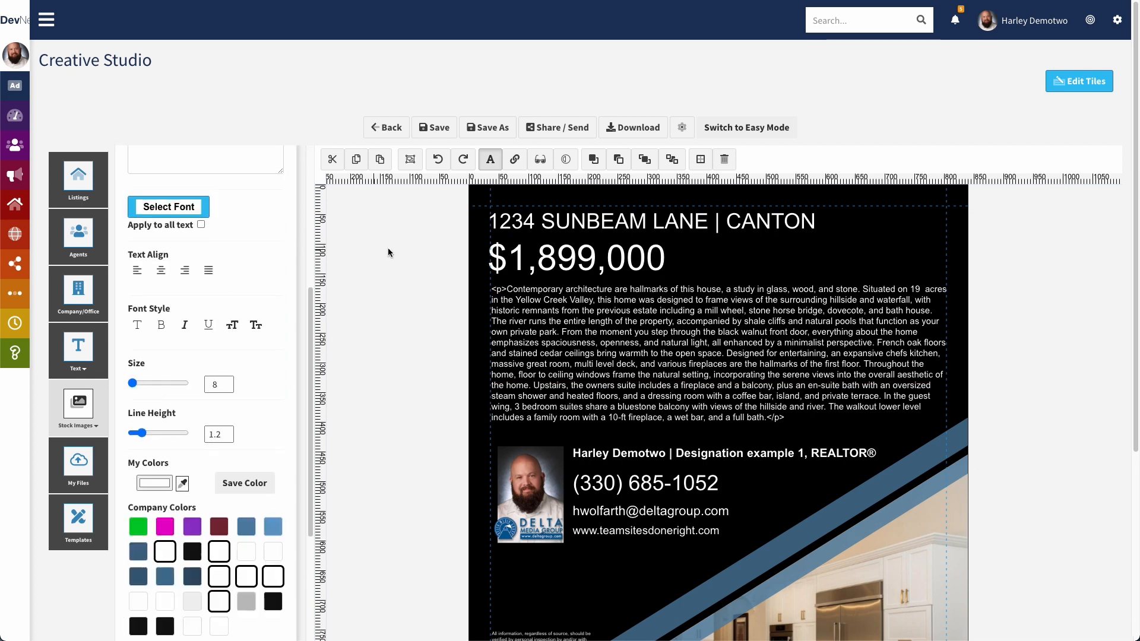
{"action": "scroll", "coordinate": [437, 316], "scroll_direction": "down", "scroll_amount": 1}
Switch the flyer view to page 1, the LUXURY HOME front page
{"action": "left_click", "coordinate": [392, 577]}
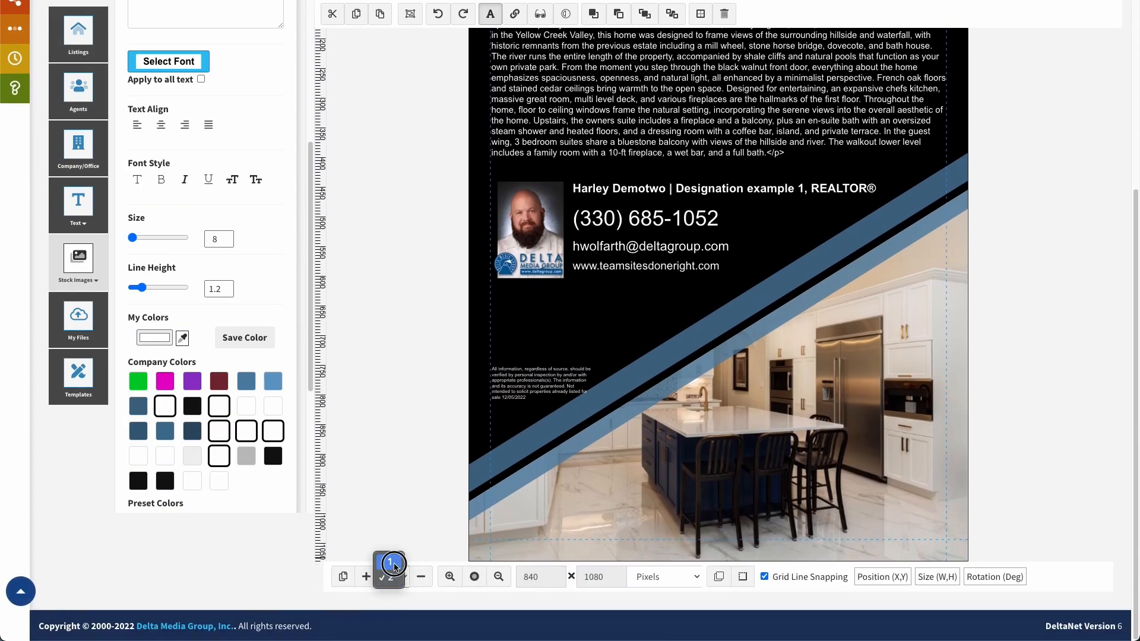
{"action": "left_click", "coordinate": [408, 561]}
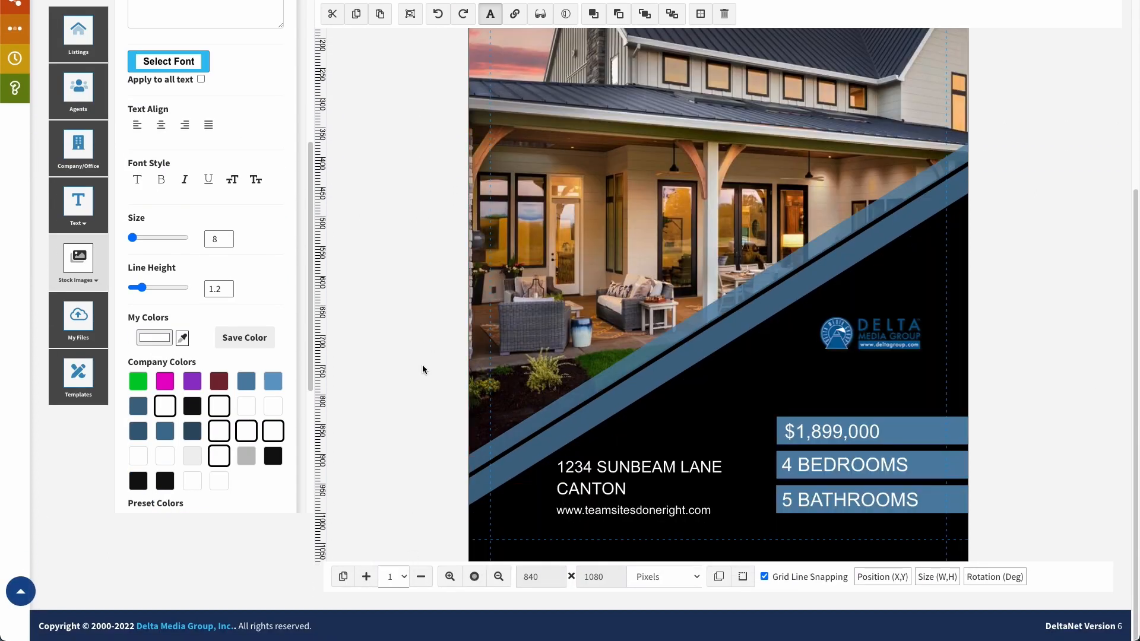
{"action": "scroll", "coordinate": [440, 372], "scroll_direction": "up", "scroll_amount": 1}
{"action": "scroll", "coordinate": [440, 372], "scroll_direction": "up", "scroll_amount": 1}
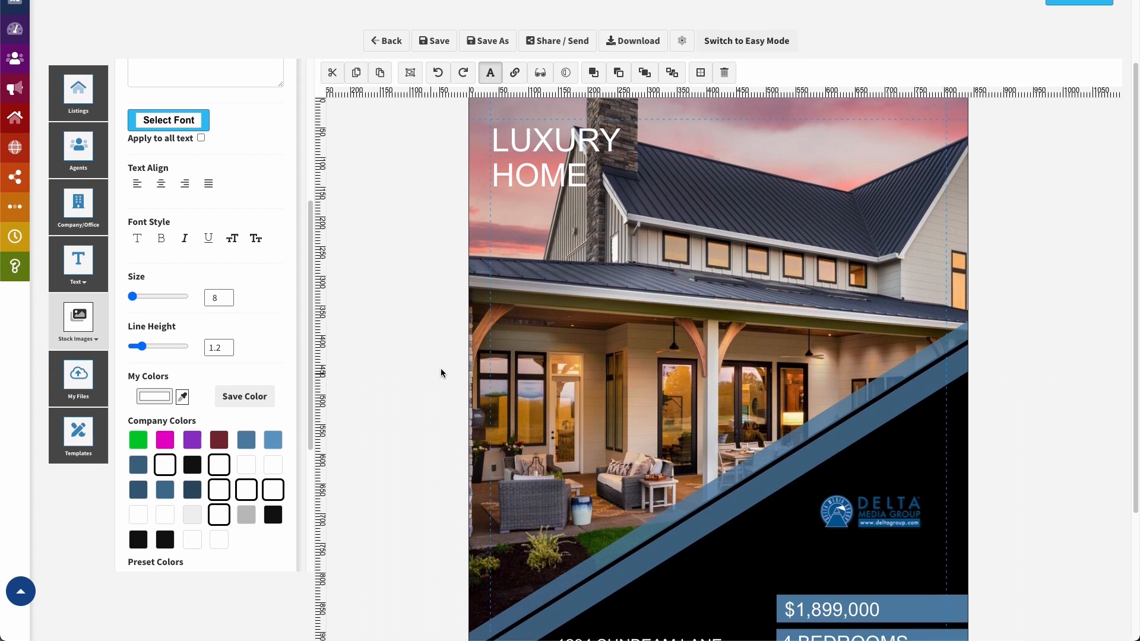
{"action": "left_click", "coordinate": [78, 95]}
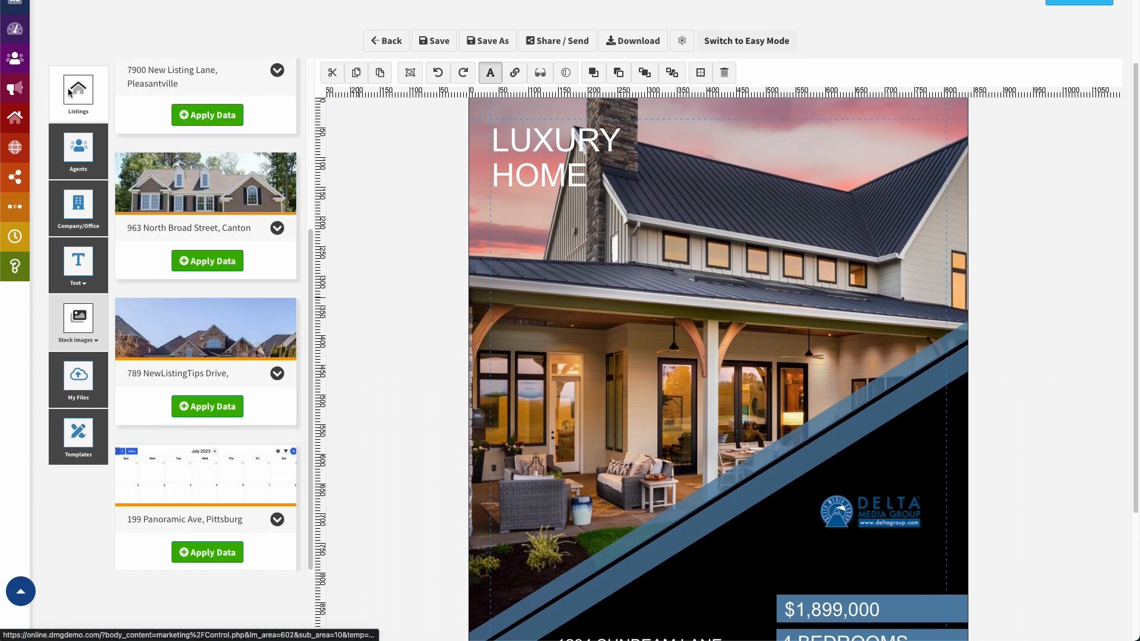
{"action": "scroll", "coordinate": [234, 188], "scroll_direction": "up", "scroll_amount": 5}
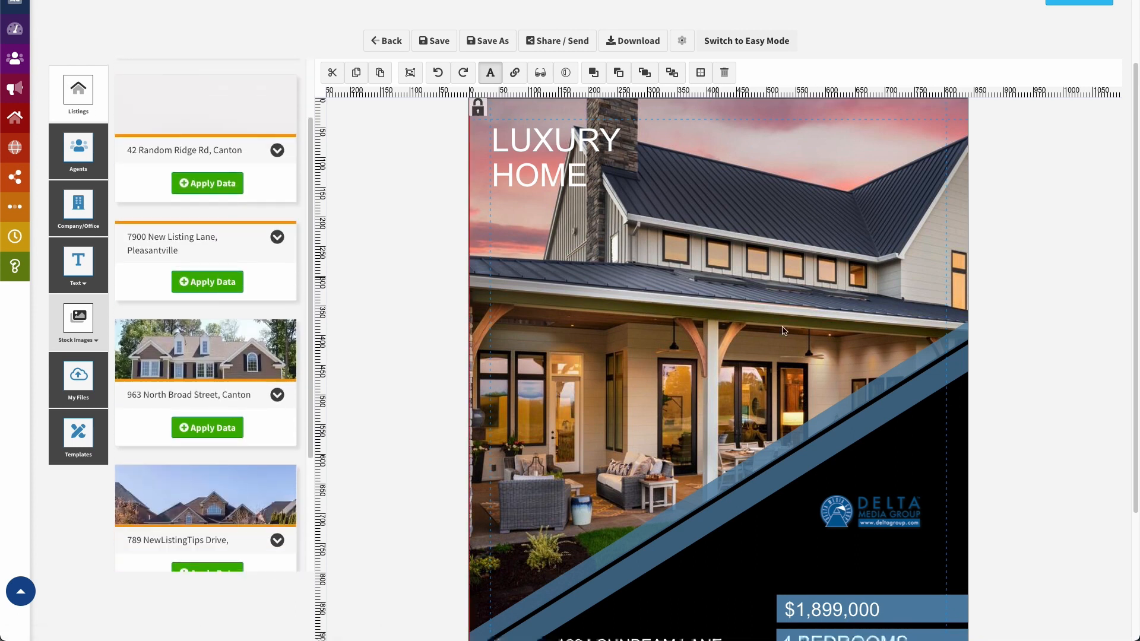
{"action": "left_click", "coordinate": [199, 428]}
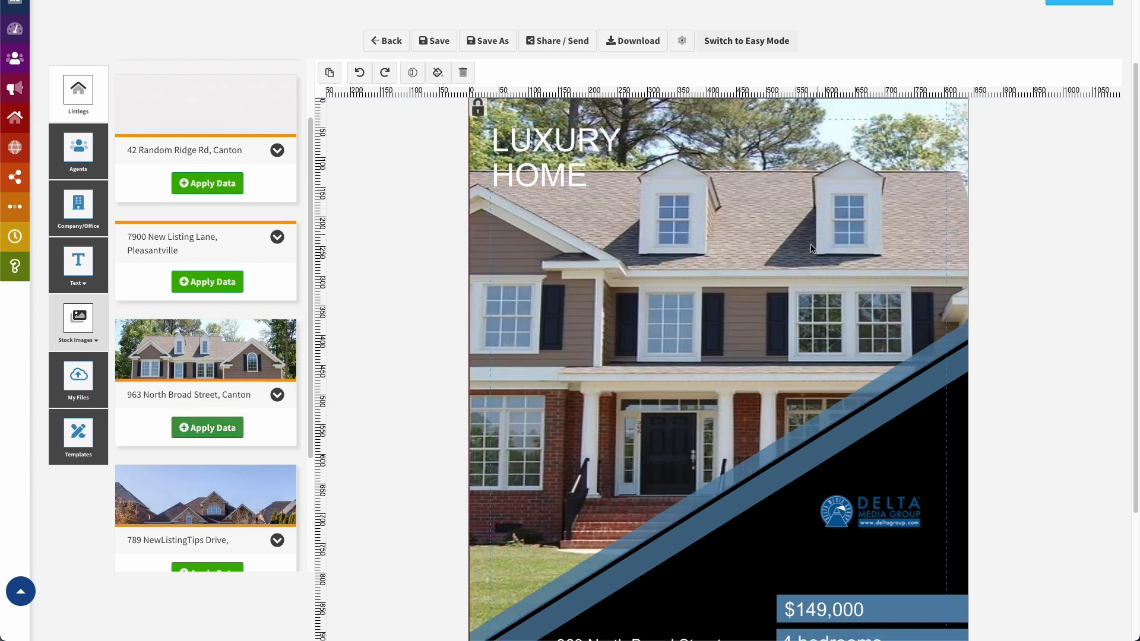
{"action": "scroll", "coordinate": [389, 473], "scroll_direction": "down", "scroll_amount": 1}
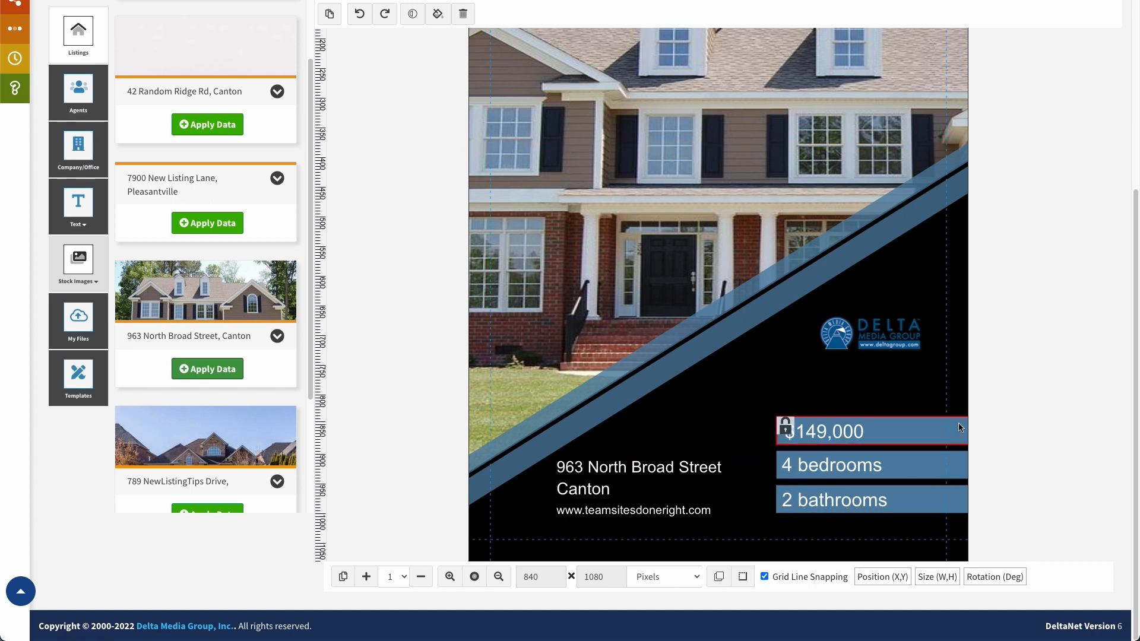
{"action": "scroll", "coordinate": [997, 412], "scroll_direction": "up", "scroll_amount": 5}
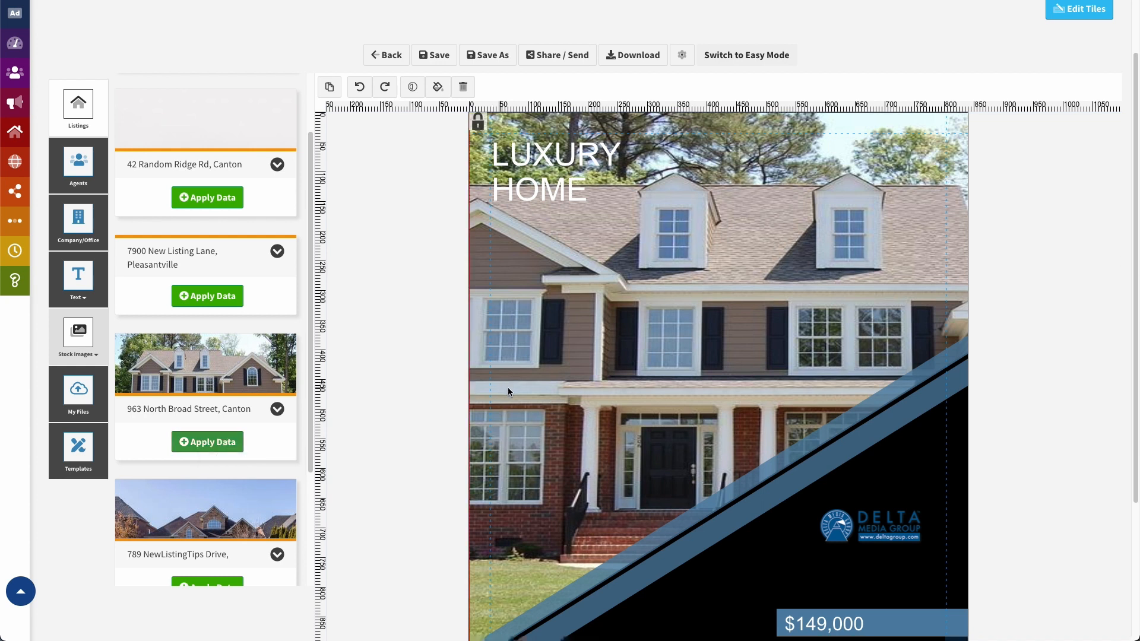
{"action": "left_click", "coordinate": [208, 443]}
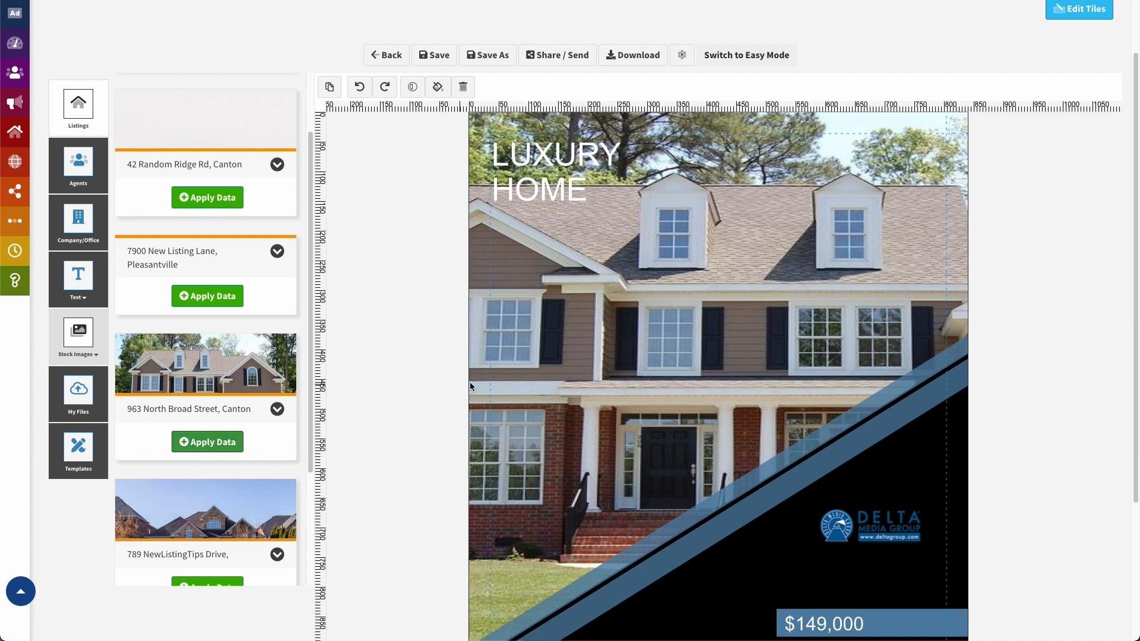
{"action": "scroll", "coordinate": [673, 101], "scroll_direction": "down", "scroll_amount": 1}
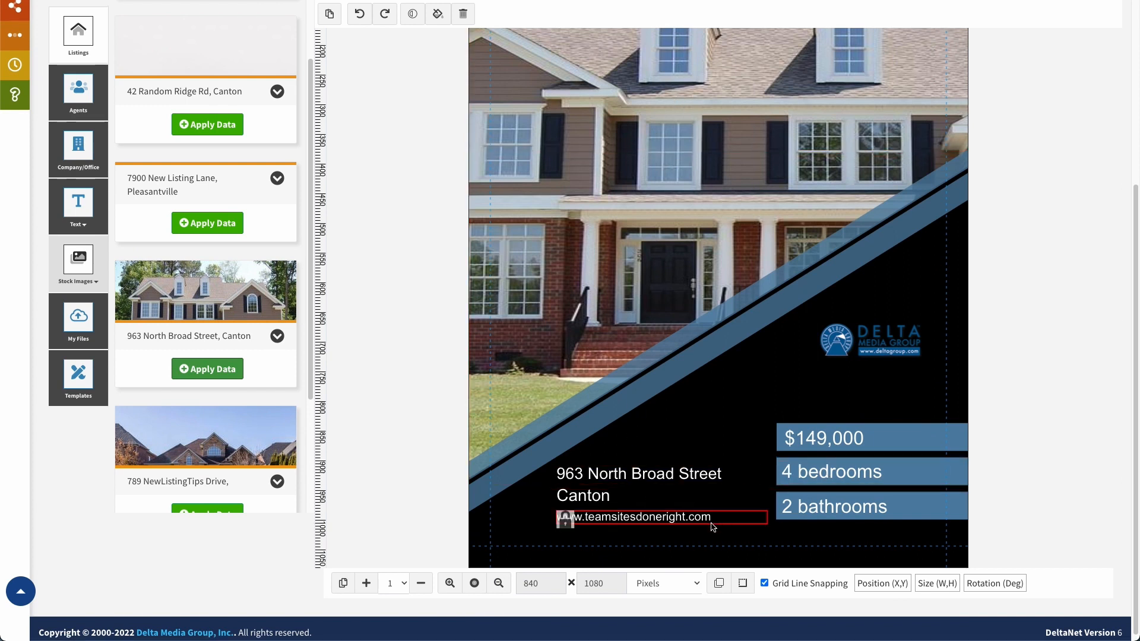
{"action": "left_click", "coordinate": [393, 585]}
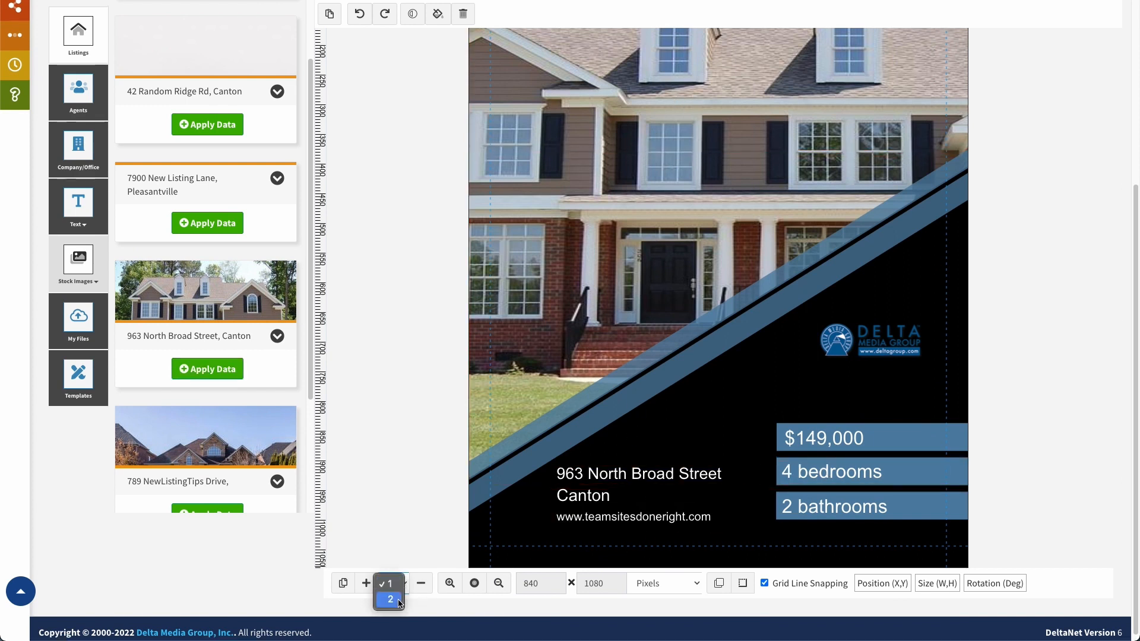
{"action": "left_click", "coordinate": [393, 600]}
{"action": "scroll", "coordinate": [406, 533], "scroll_direction": "up", "scroll_amount": 2}
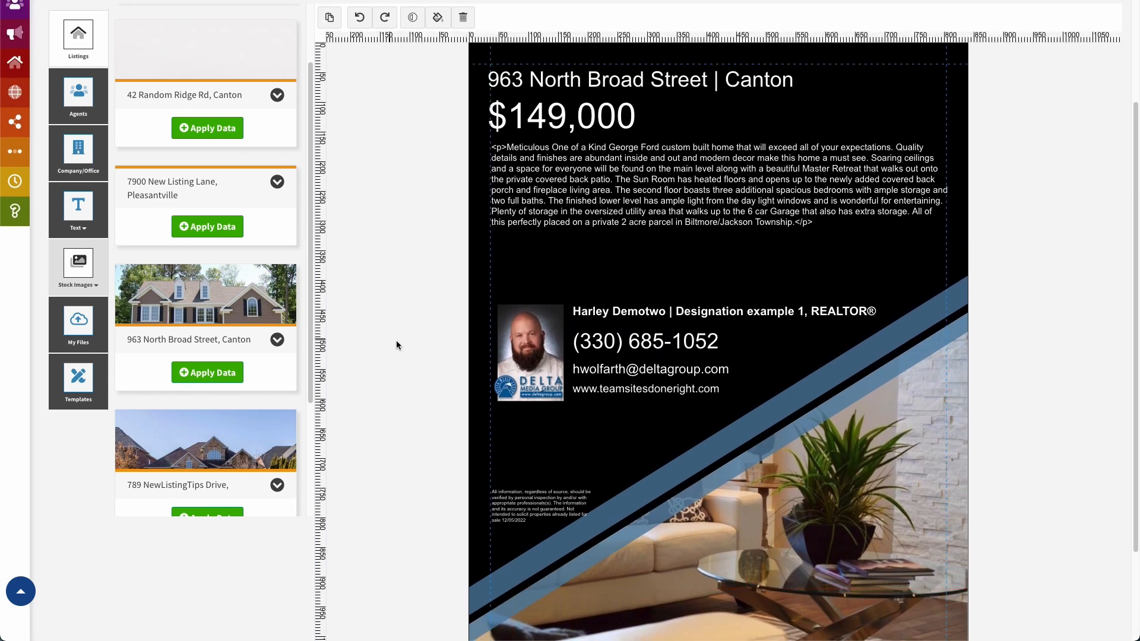
{"action": "scroll", "coordinate": [392, 368], "scroll_direction": "down", "scroll_amount": 2}
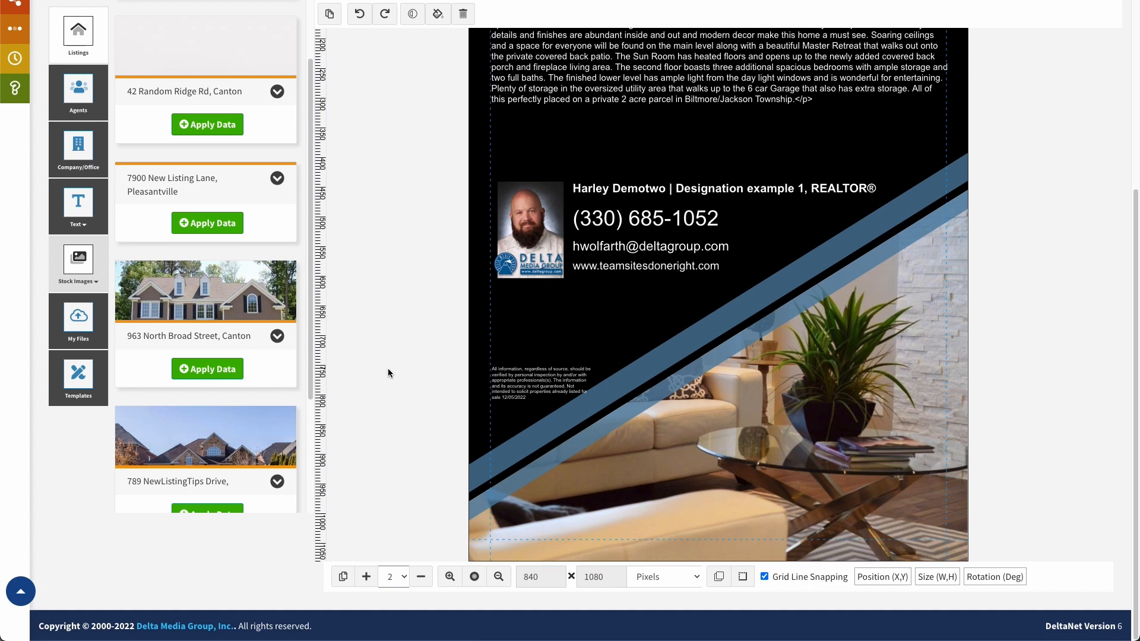
{"action": "left_click", "coordinate": [403, 582]}
{"action": "left_click", "coordinate": [392, 563]}
{"action": "scroll", "coordinate": [437, 394], "scroll_direction": "up", "scroll_amount": 3}
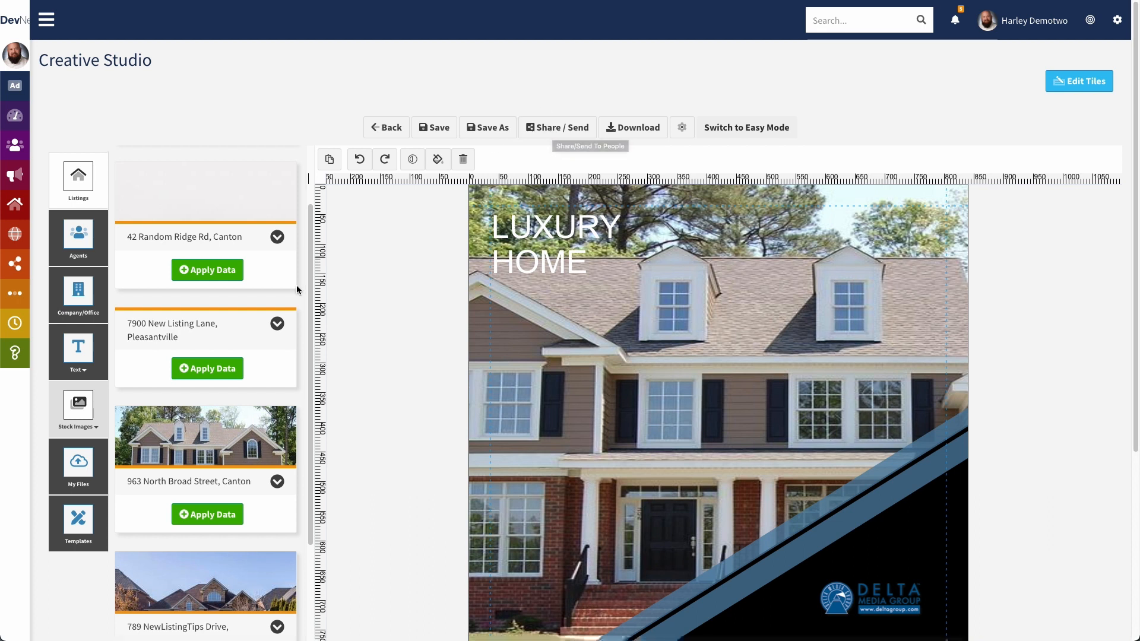
Expand the Stock Images tile to reveal Elements, Backgrounds and QR Code
{"action": "left_click", "coordinate": [72, 404]}
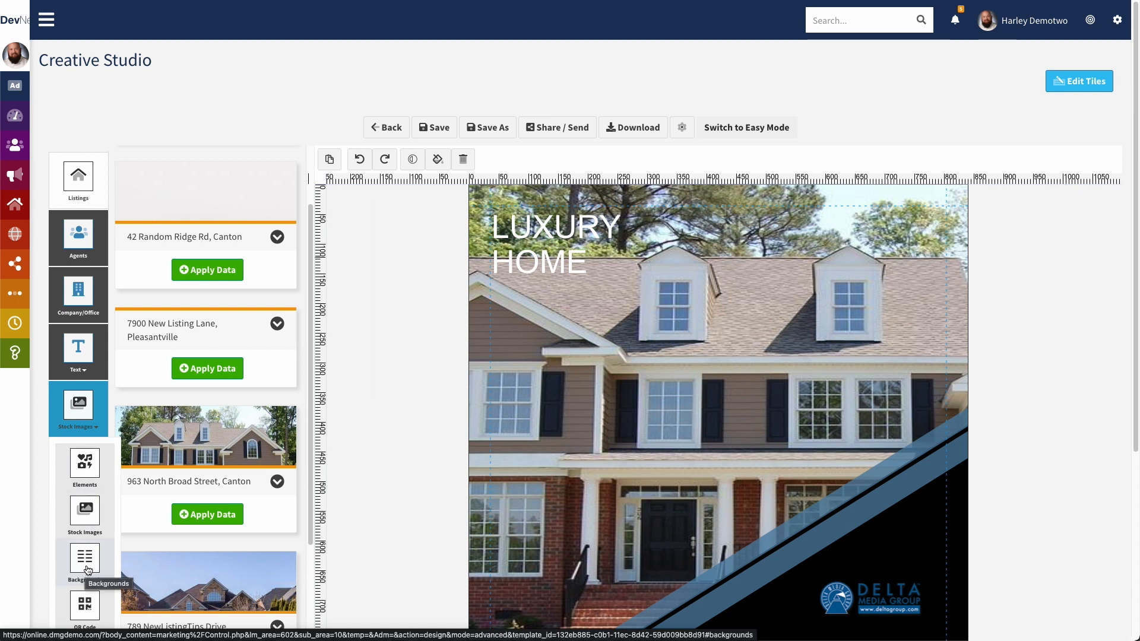
Open the Add QR Code form and try Website, Telephone and SMS types, ending on Custom
{"action": "left_click", "coordinate": [84, 606]}
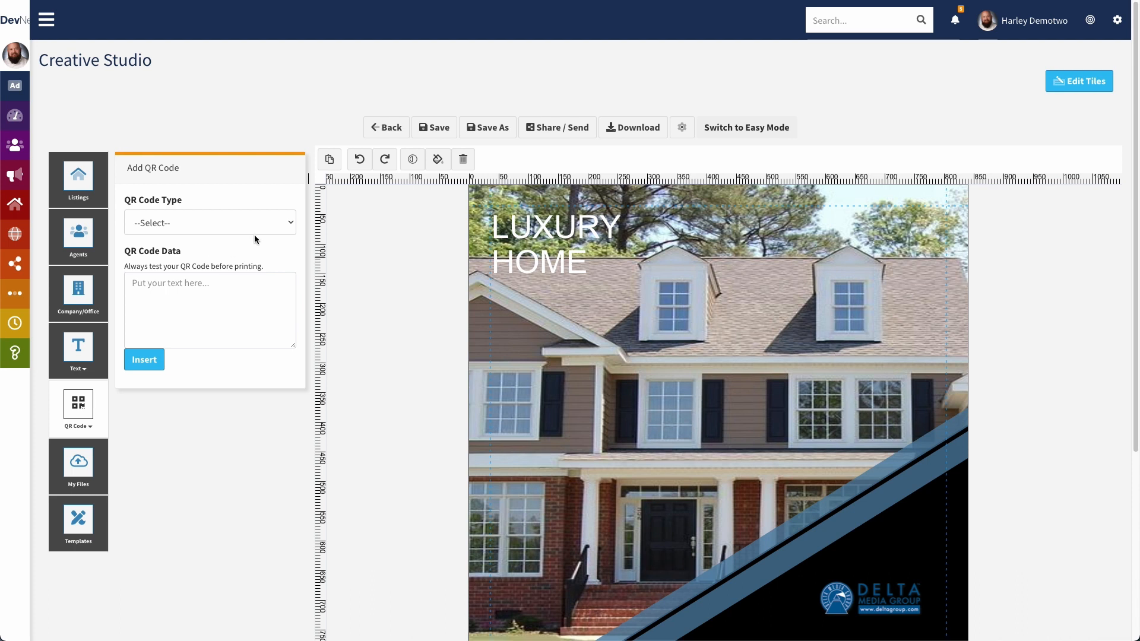
{"action": "left_click", "coordinate": [275, 226]}
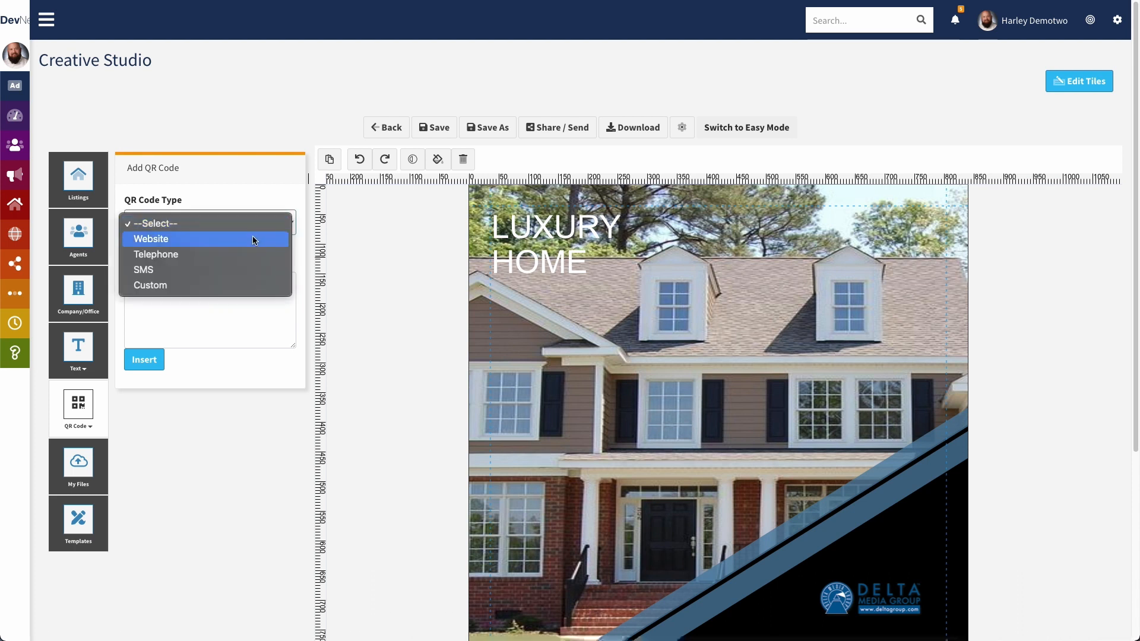
{"action": "left_click", "coordinate": [256, 239]}
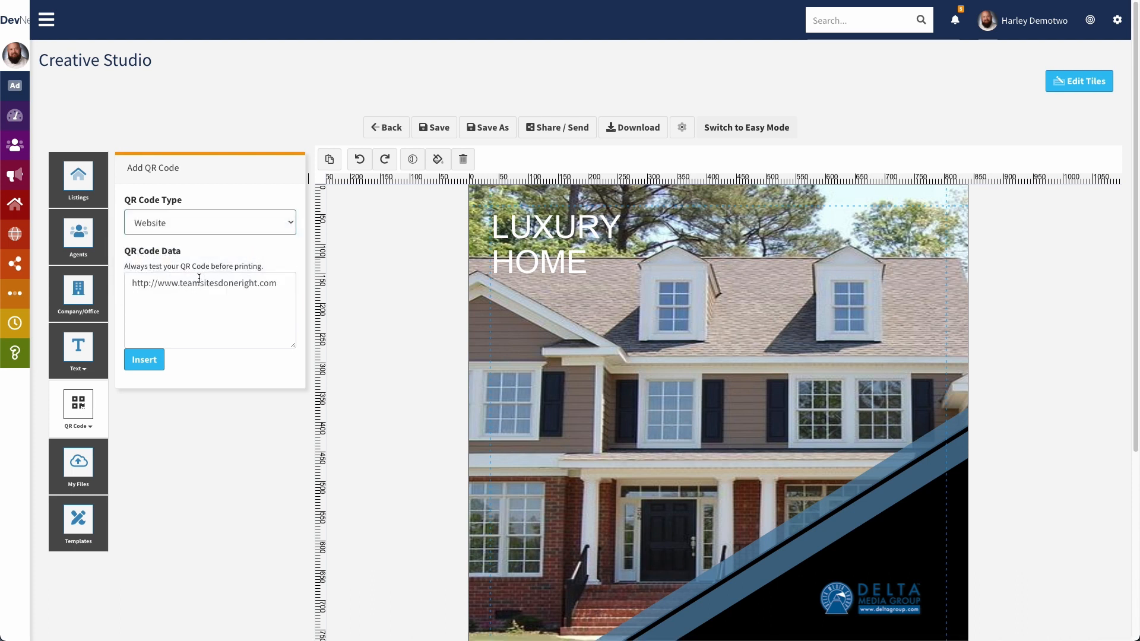
{"action": "left_click", "coordinate": [229, 221]}
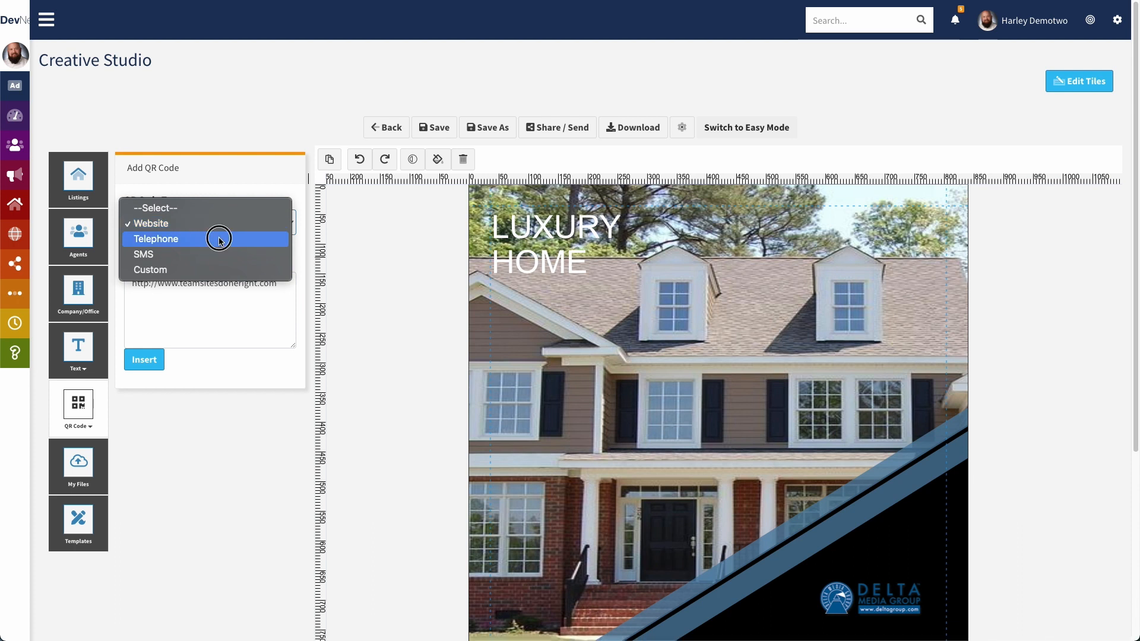
{"action": "left_click", "coordinate": [219, 238]}
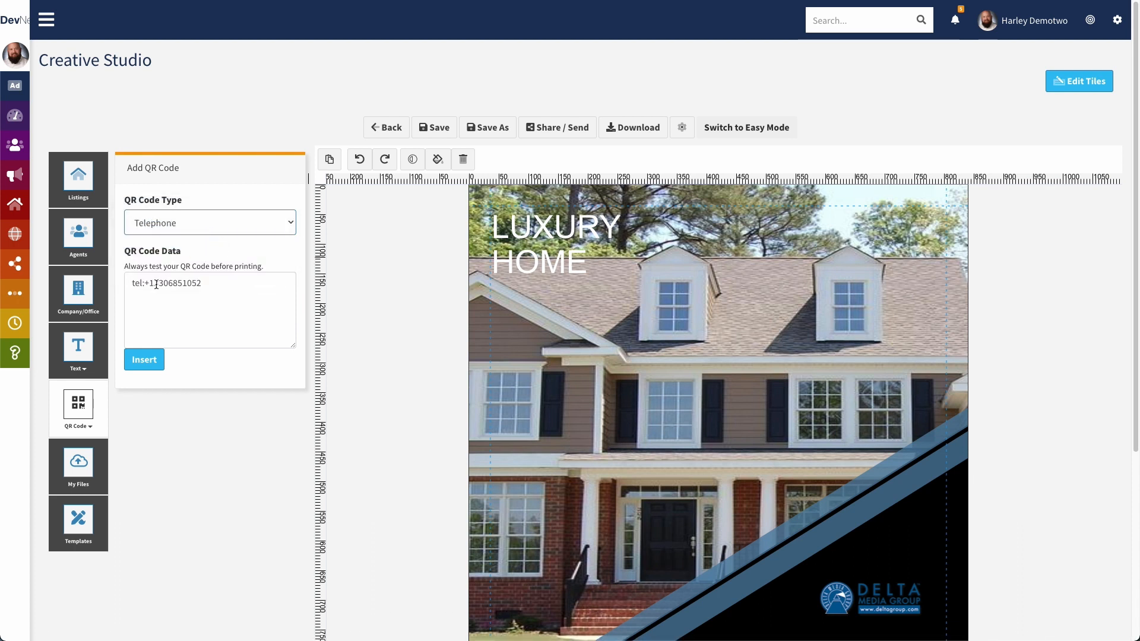
{"action": "left_click", "coordinate": [189, 230]}
{"action": "left_click", "coordinate": [222, 233]}
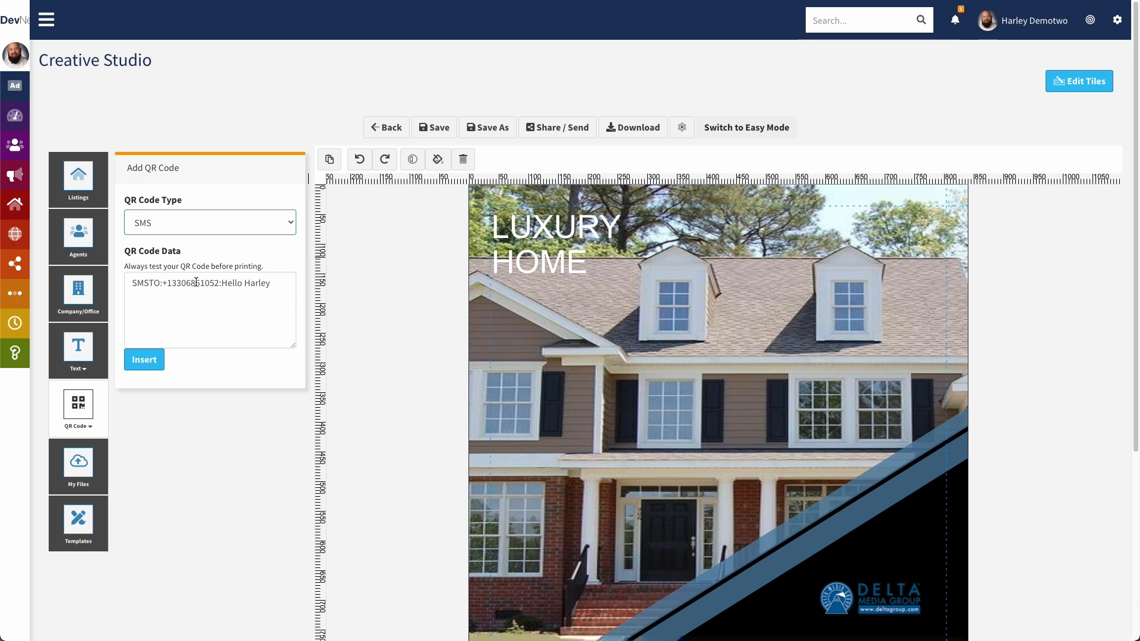
{"action": "left_click", "coordinate": [198, 232]}
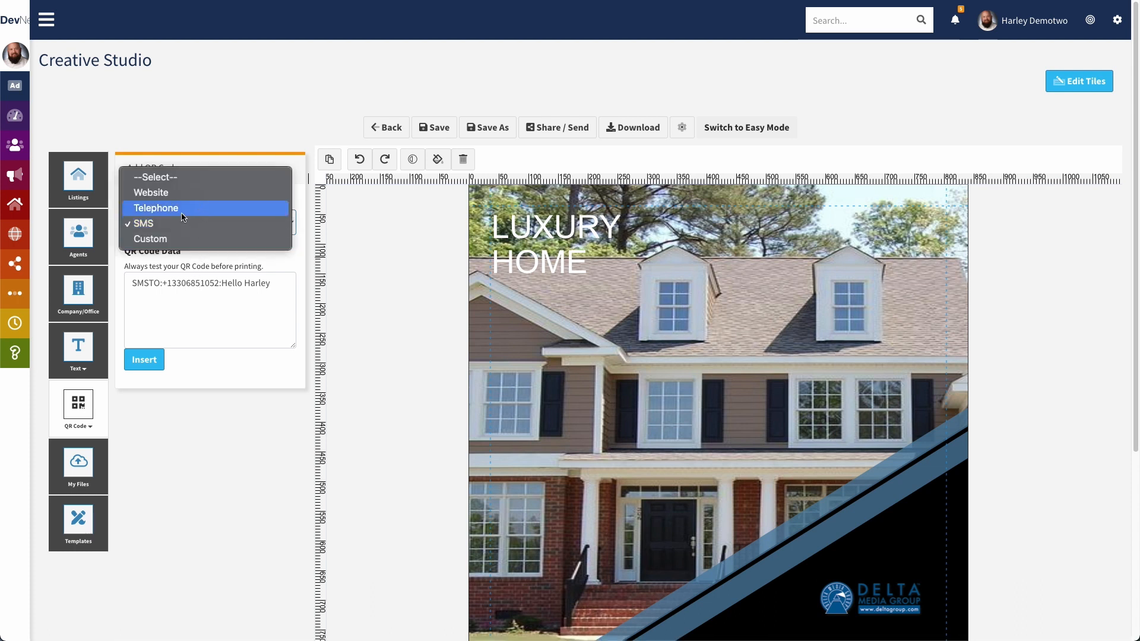
{"action": "left_click", "coordinate": [193, 209]}
{"action": "left_click", "coordinate": [202, 235]}
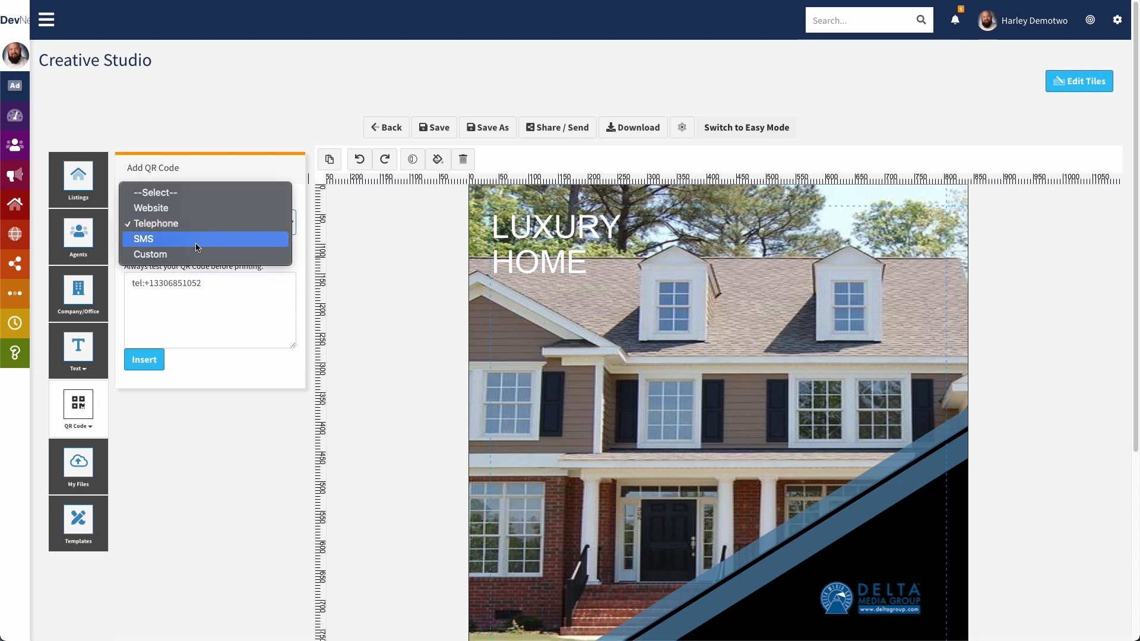
{"action": "left_click", "coordinate": [190, 251]}
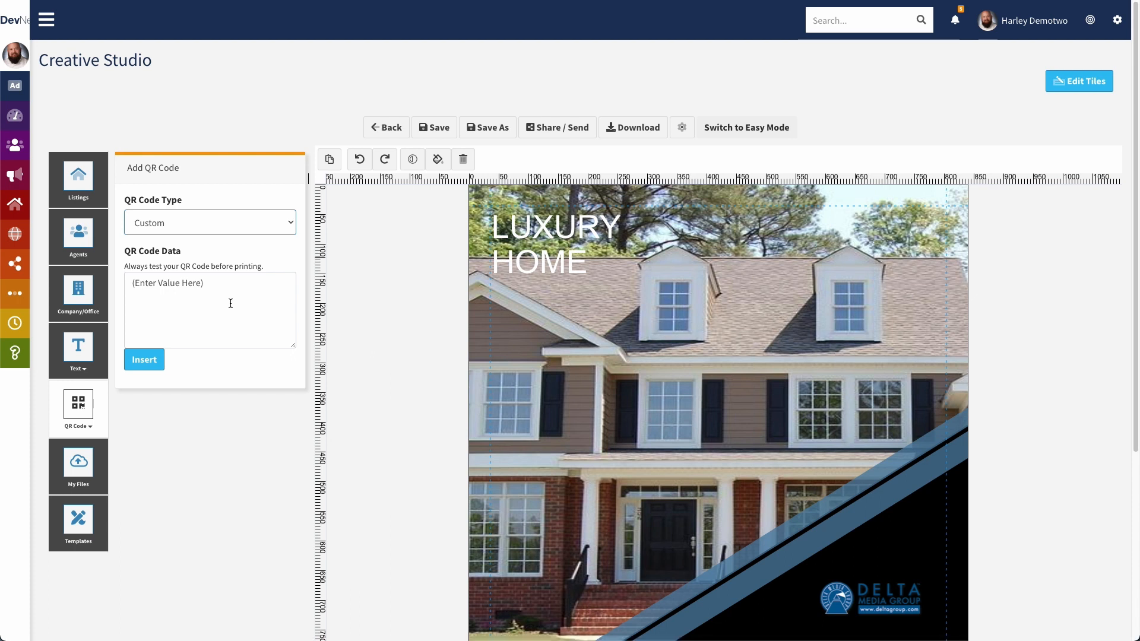
{"action": "left_click", "coordinate": [140, 277]}
{"action": "left_click_drag", "start_coordinate": [132, 283], "coordinate": [215, 278]}
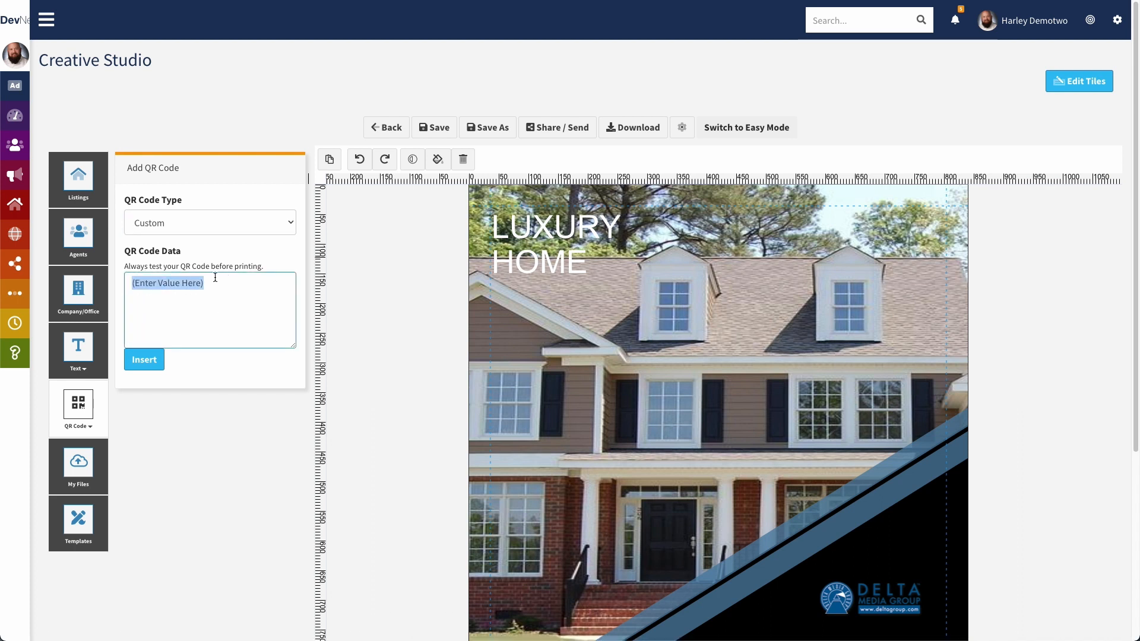
{"action": "type", "text": "make "}
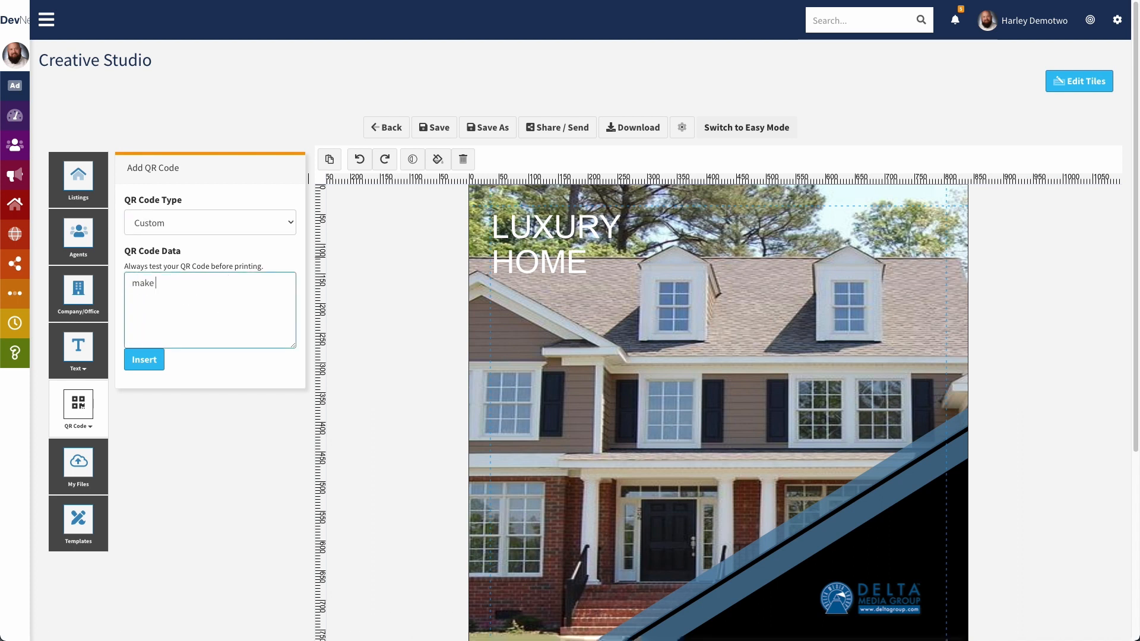
{"action": "type", "text": "this message wha"}
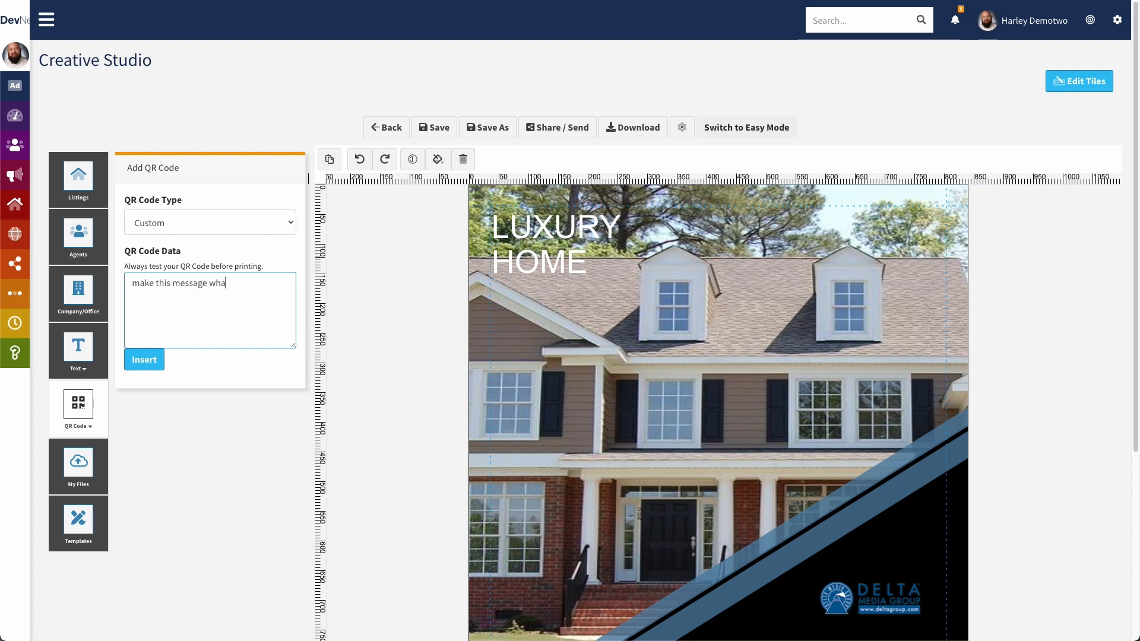
{"action": "type", "text": "tever you want"}
{"action": "left_click", "coordinate": [269, 226]}
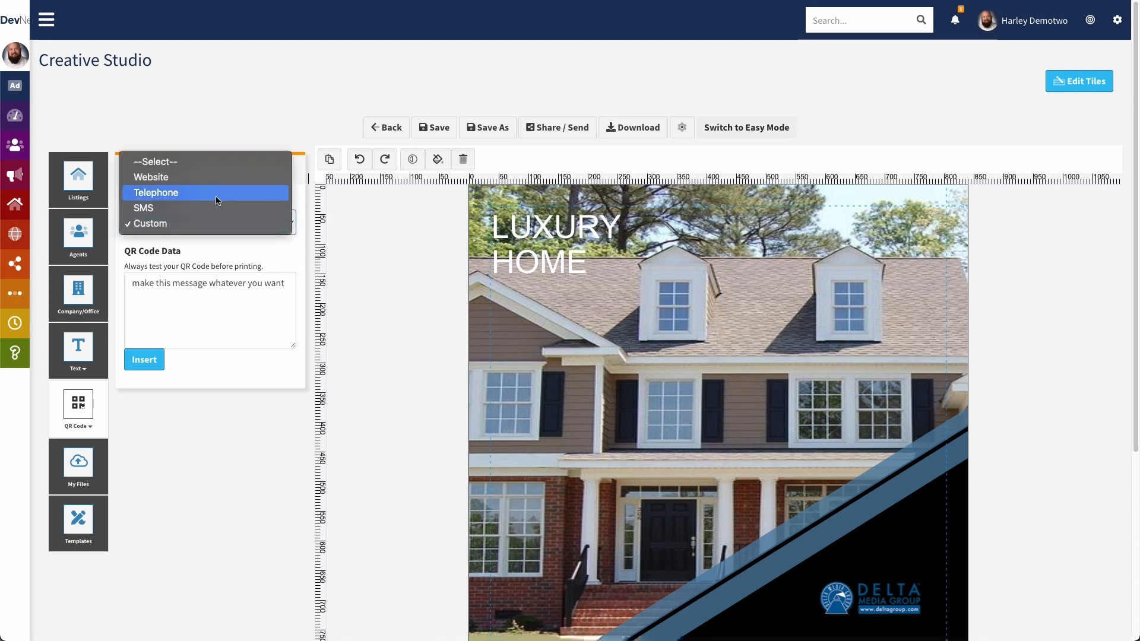
{"action": "left_click", "coordinate": [208, 178]}
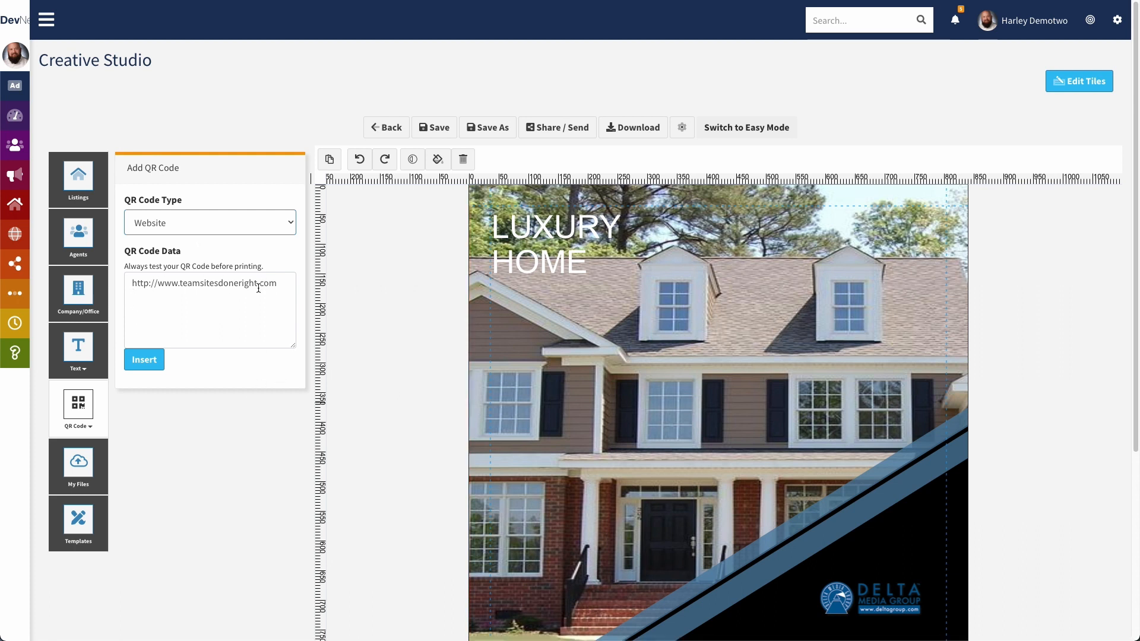
Insert the QR code, drag it over the house photo and resize it to about 110 px
{"action": "left_click", "coordinate": [144, 359]}
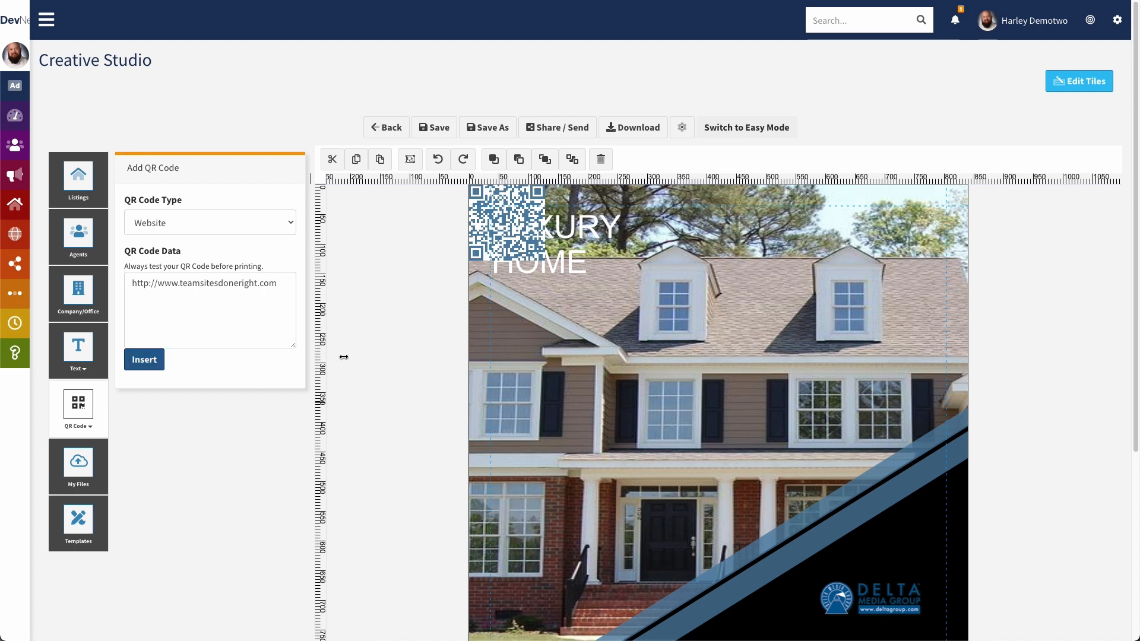
{"action": "left_click", "coordinate": [497, 215]}
{"action": "left_click_drag", "start_coordinate": [493, 216], "coordinate": [803, 302]}
{"action": "left_click_drag", "start_coordinate": [761, 354], "coordinate": [718, 455]}
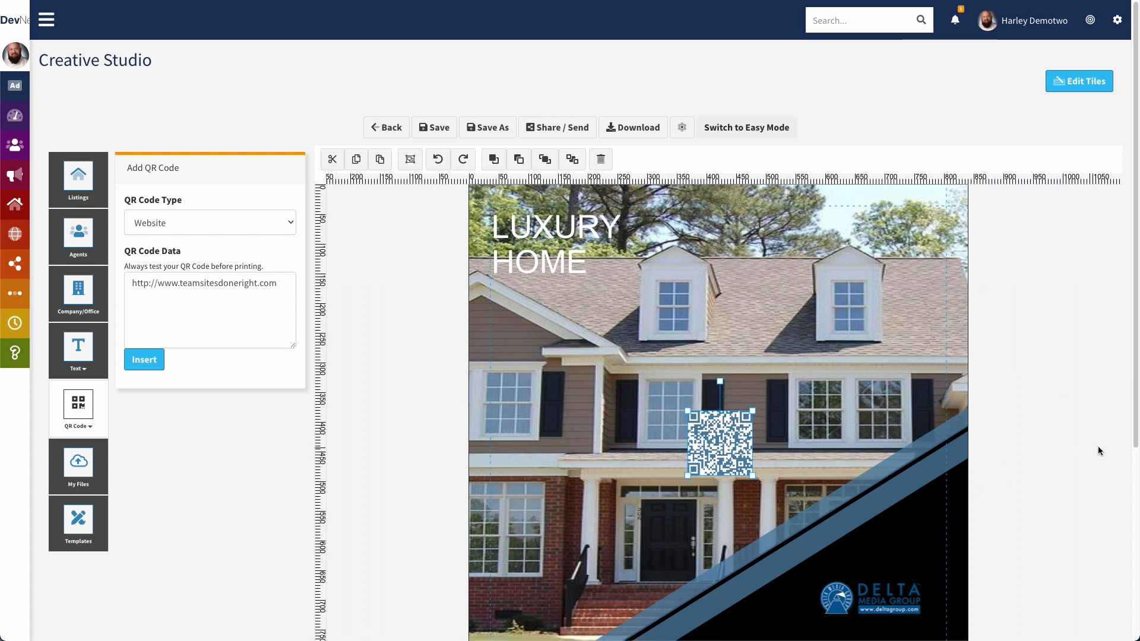
{"action": "left_click", "coordinate": [791, 433]}
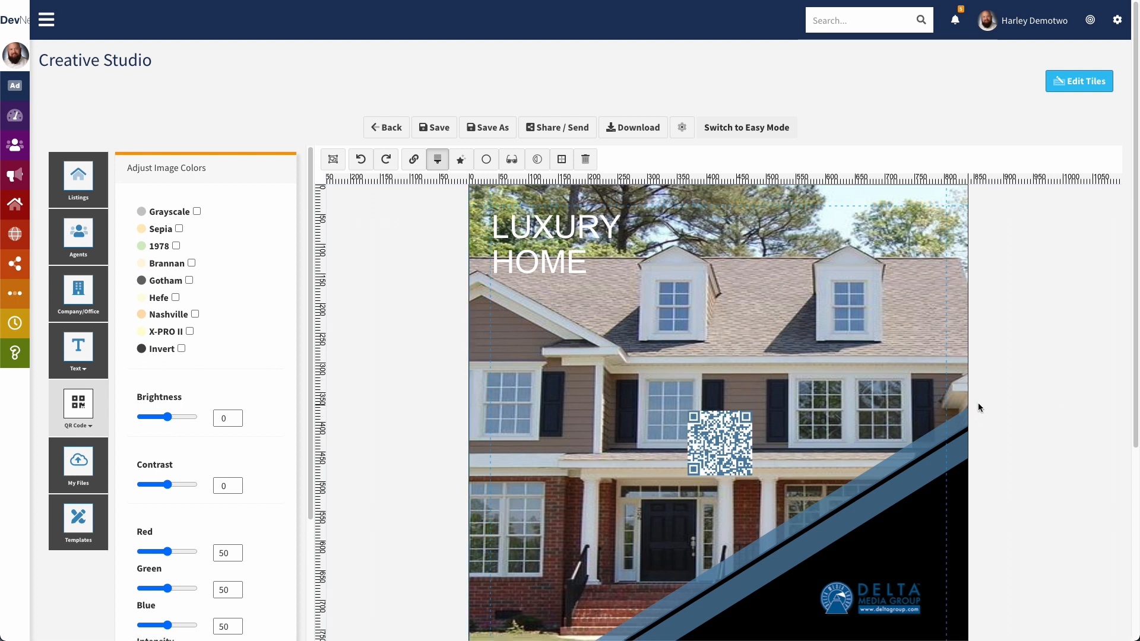
Reposition the QR code, first onto the porch, then up toward the flyer's top edge
{"action": "scroll", "coordinate": [989, 400], "scroll_direction": "down", "scroll_amount": 2}
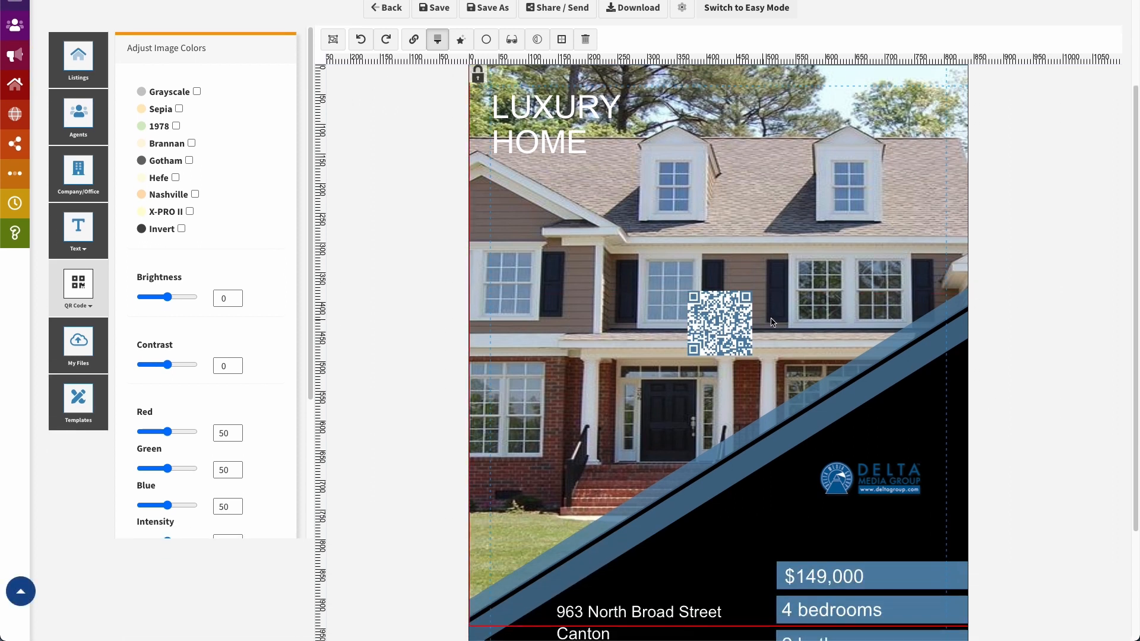
{"action": "left_click", "coordinate": [707, 330]}
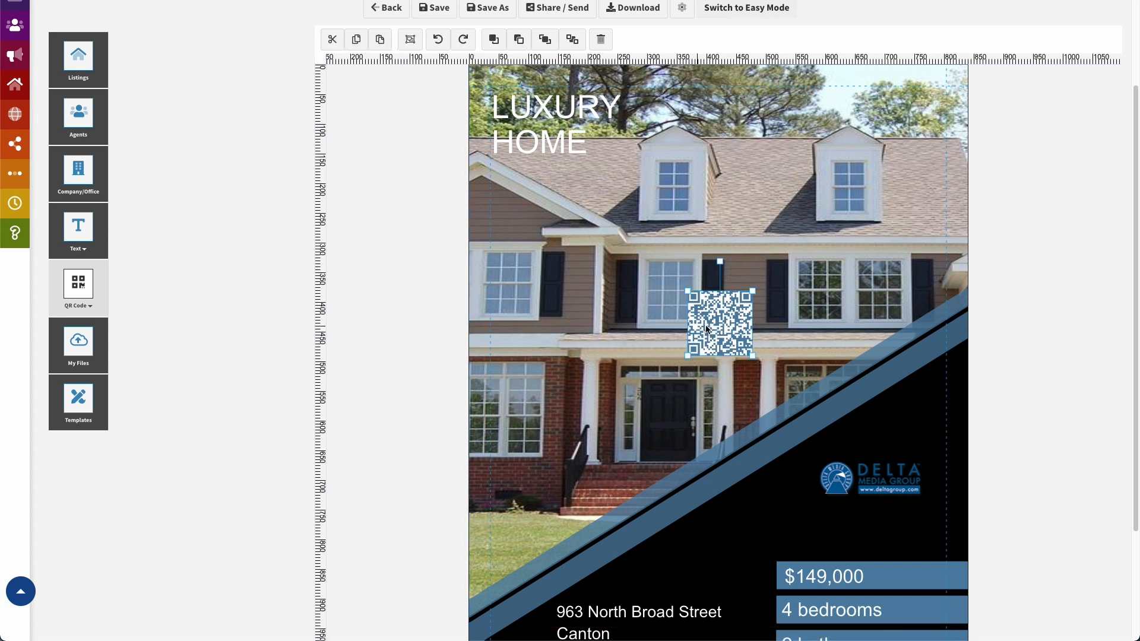
{"action": "left_click_drag", "start_coordinate": [712, 320], "coordinate": [718, 344]}
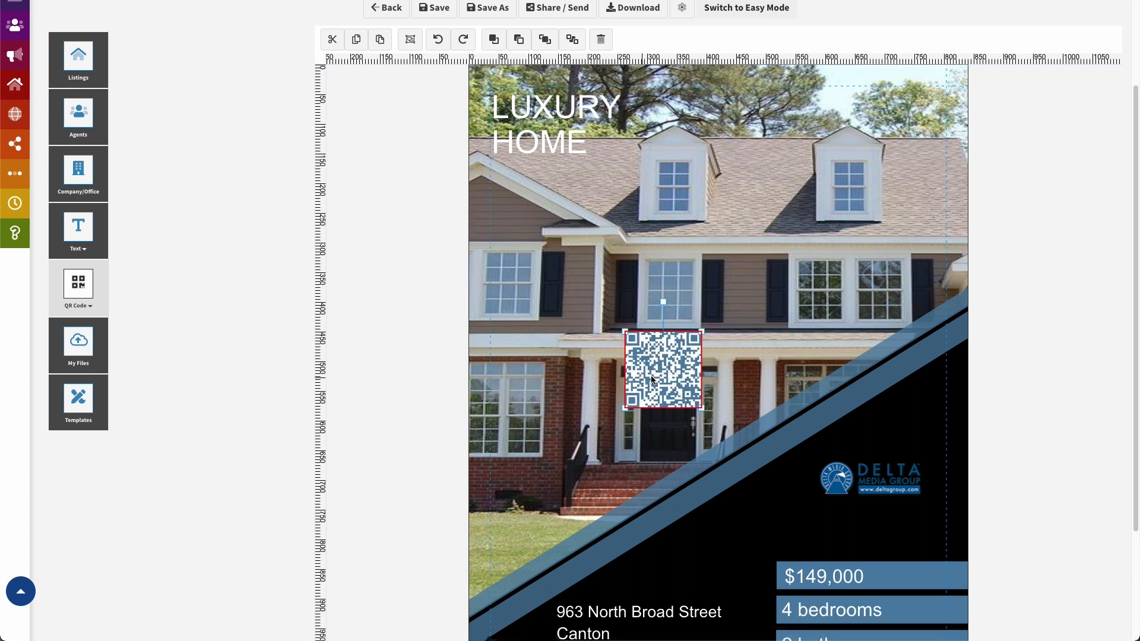
{"action": "left_click_drag", "start_coordinate": [652, 376], "coordinate": [898, 132]}
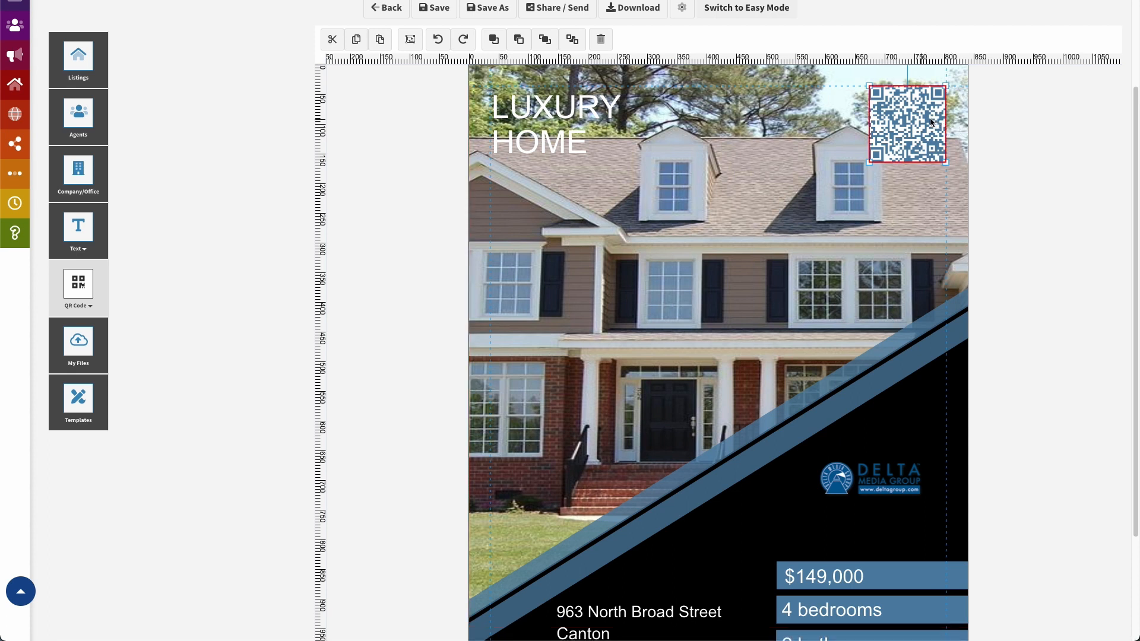
Nudge the QR code up-right and back so it rests just inside the top-right corner
{"action": "left_click_drag", "start_coordinate": [907, 121], "coordinate": [924, 105]}
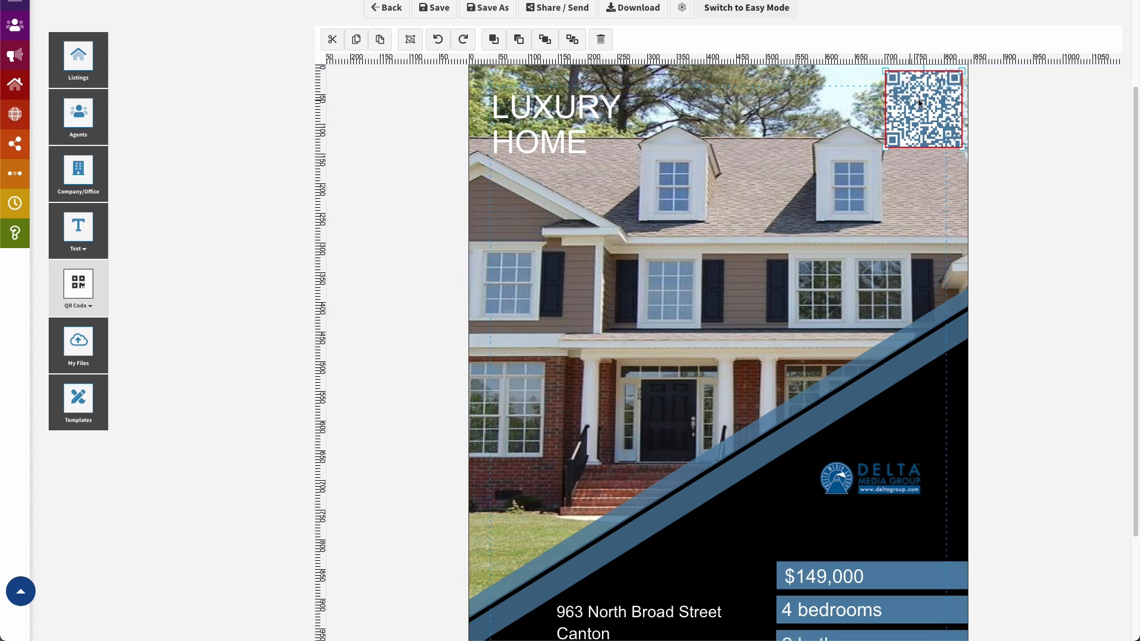
{"action": "left_click_drag", "start_coordinate": [930, 109], "coordinate": [914, 117]}
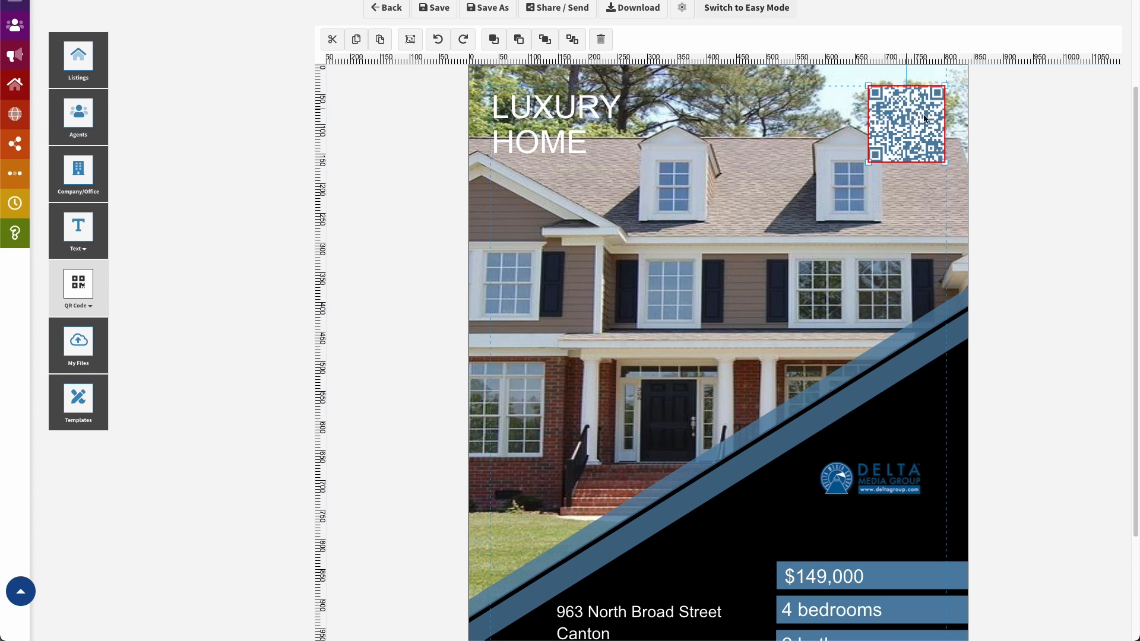
{"action": "left_click", "coordinate": [908, 121]}
Select the background house photo, leaving brightness and contrast at 0 in Adjust Image Colors
{"action": "left_click", "coordinate": [953, 234]}
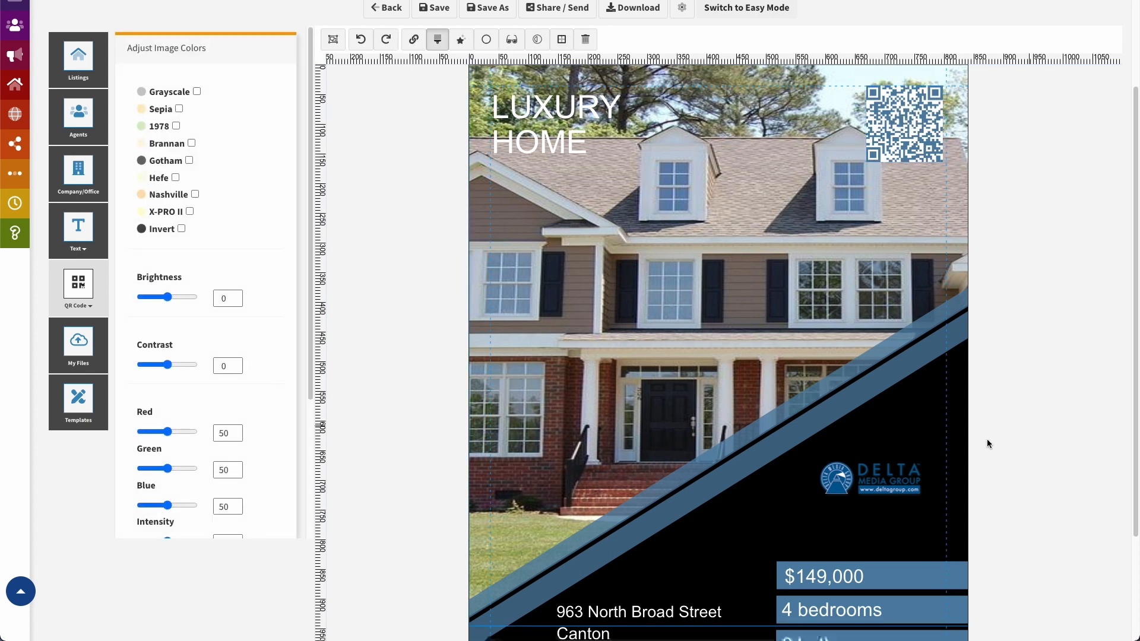